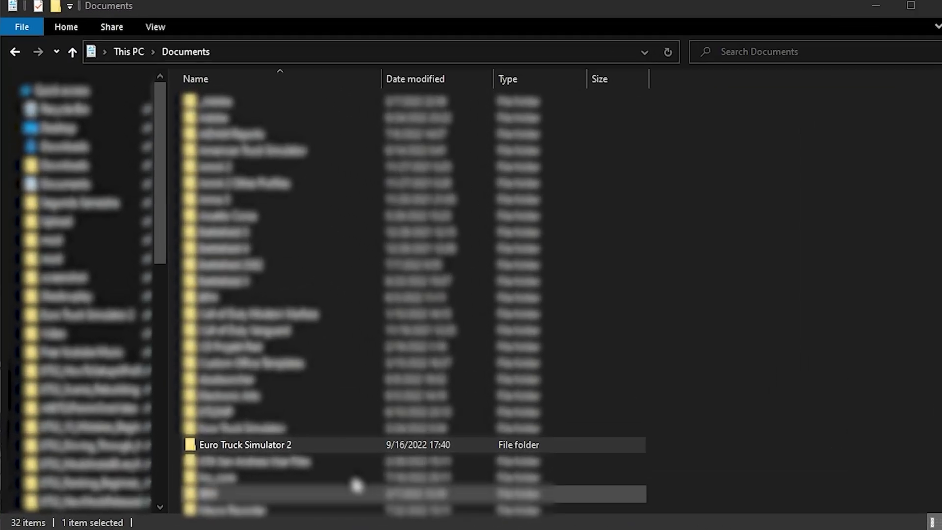
Inside the Euro Truck Simulator 2 documents folder, add a new folder named 'mod'
left_click(253, 446)
double_click(246, 445)
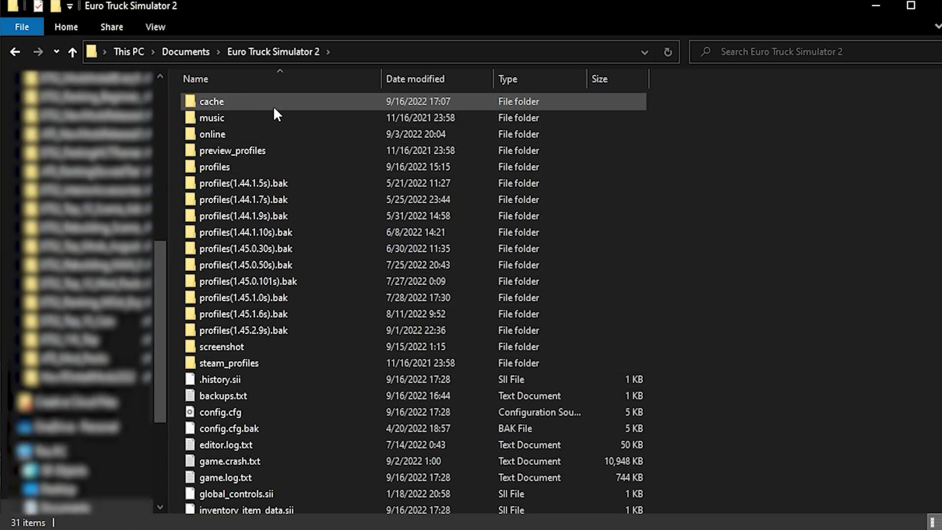
right_click(697, 195)
left_click(896, 381)
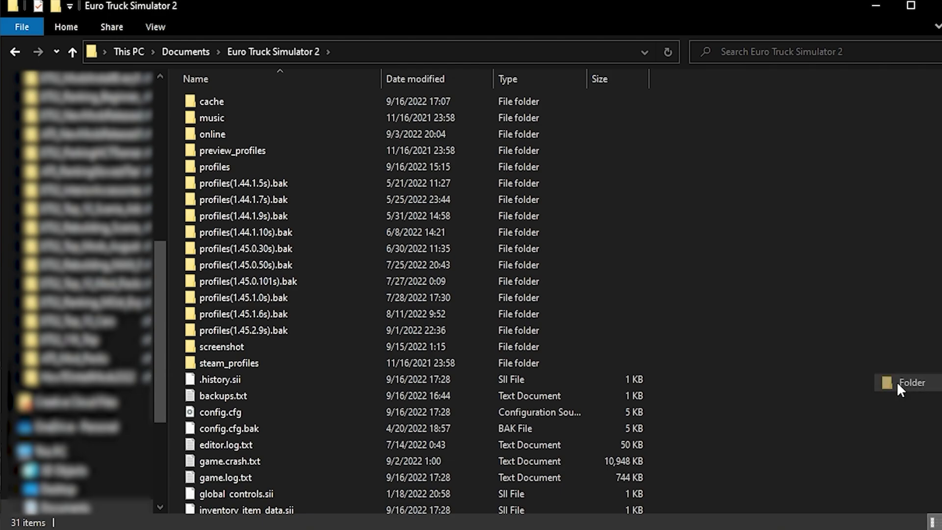
type("mod")
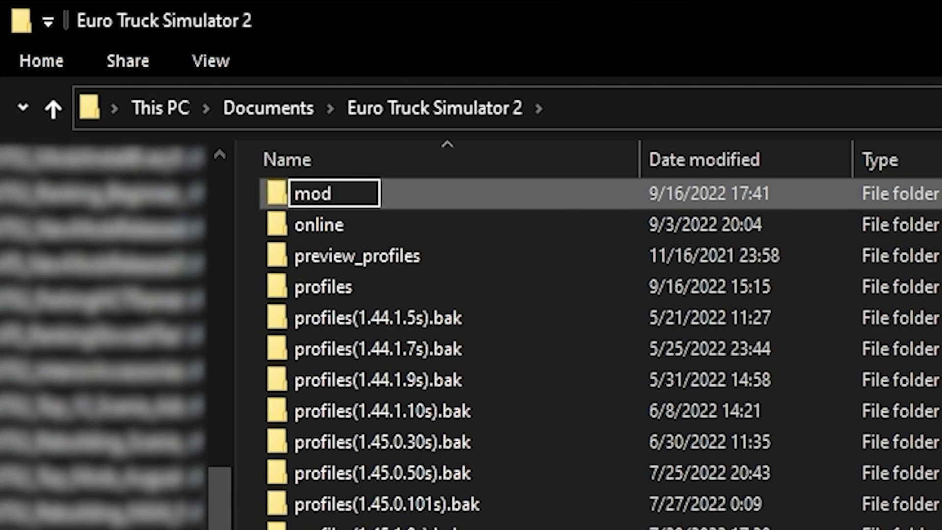
key("Return")
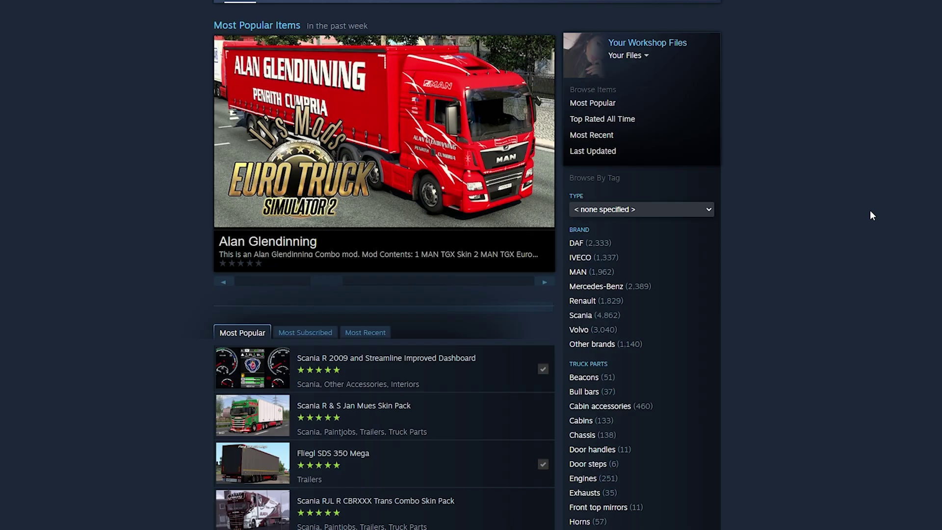
Scroll the ETS2 Workshop Most Popular list to find the Scania R & S Jan Mues Skin Pack
scroll(870, 211, "down", 2)
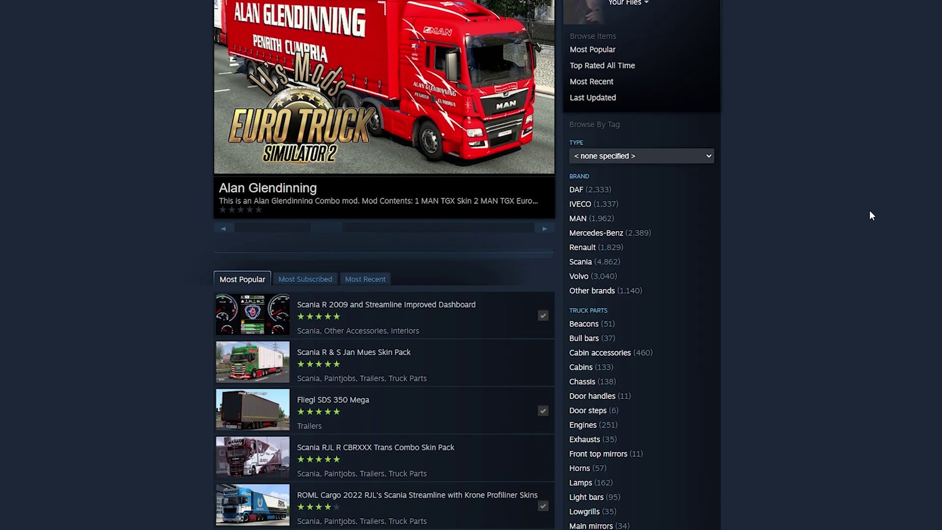
scroll(869, 212, "down", 3)
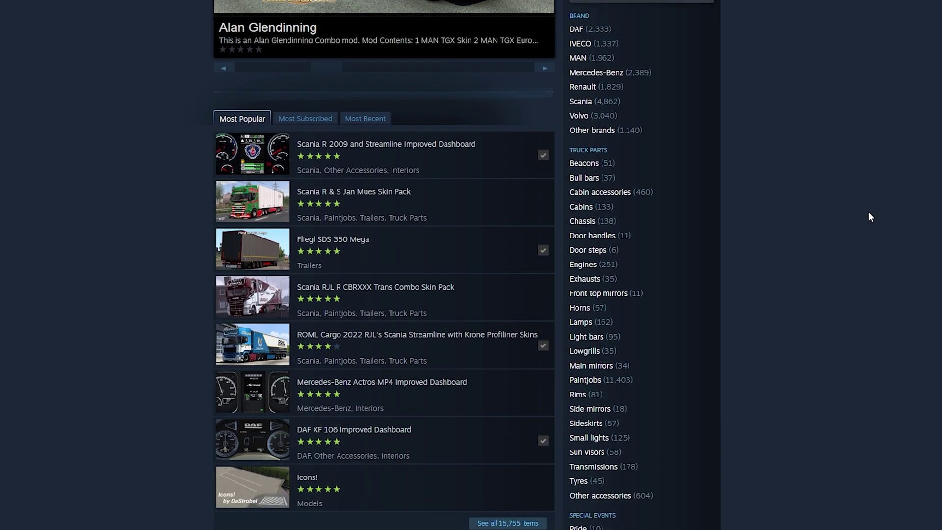
scroll(869, 220, "down", 1)
scroll(869, 220, "up", 8)
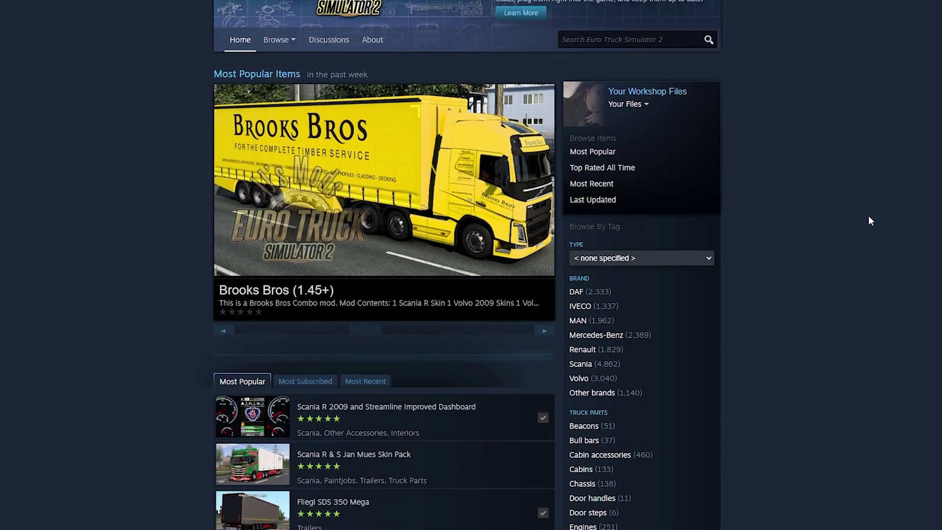
scroll(869, 221, "down", 6)
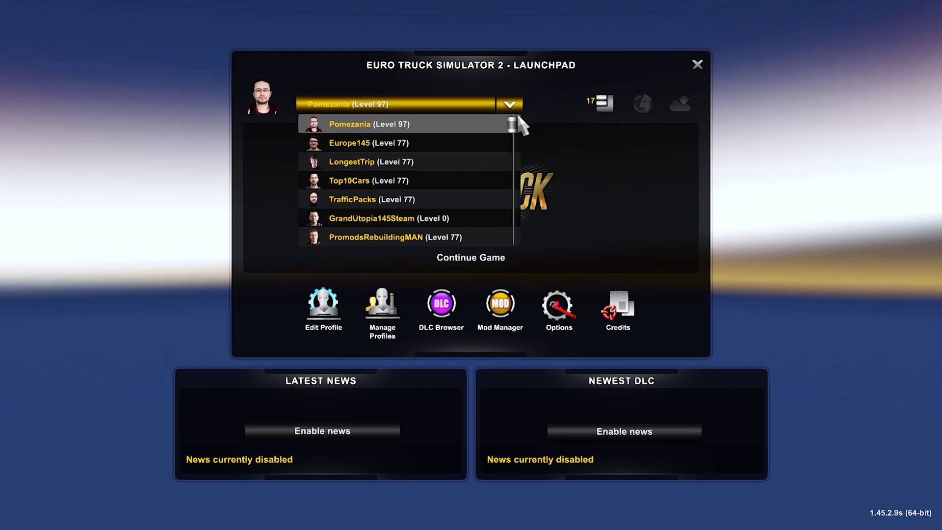
Keep Pomezania (Level 97) as the launchpad profile and go to the Mod Manager
mouse_move(512, 124)
left_mouse_down()
mouse_move(504, 240)
mouse_move(515, 120)
left_mouse_up()
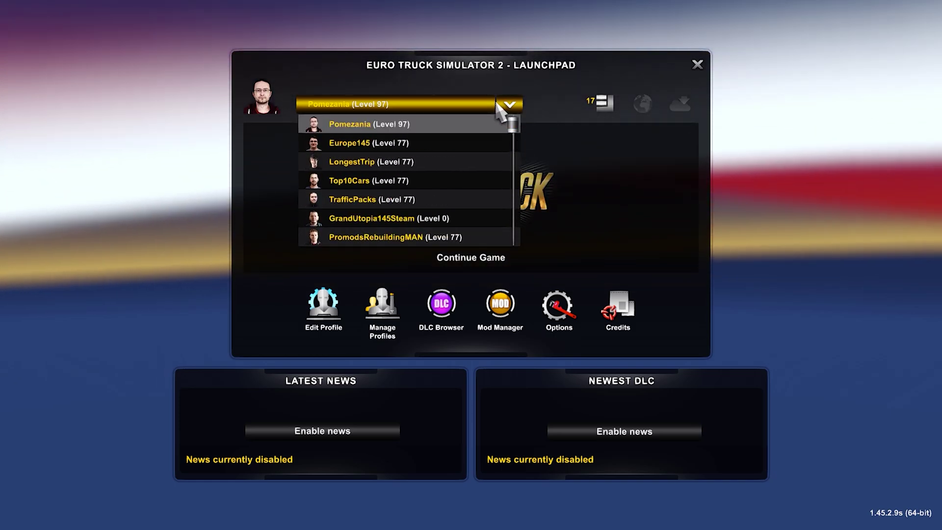
left_click(453, 104)
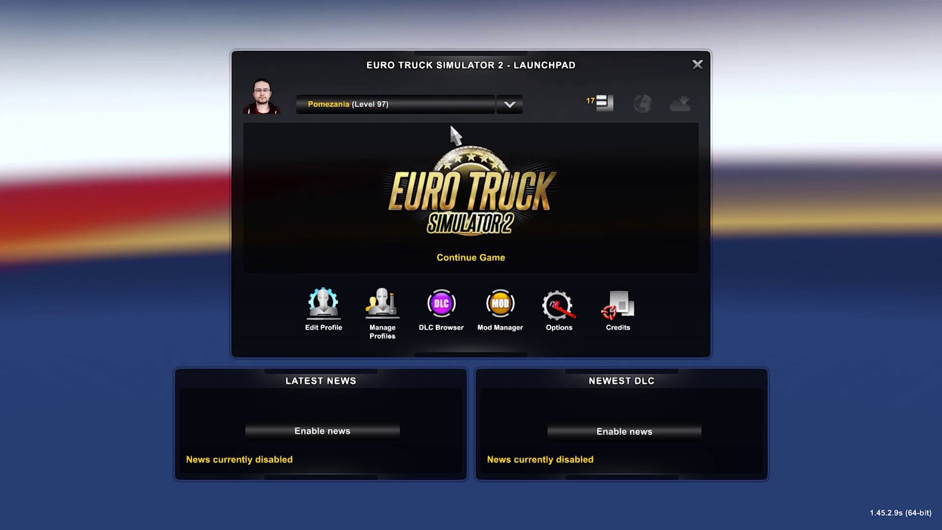
left_click(503, 339)
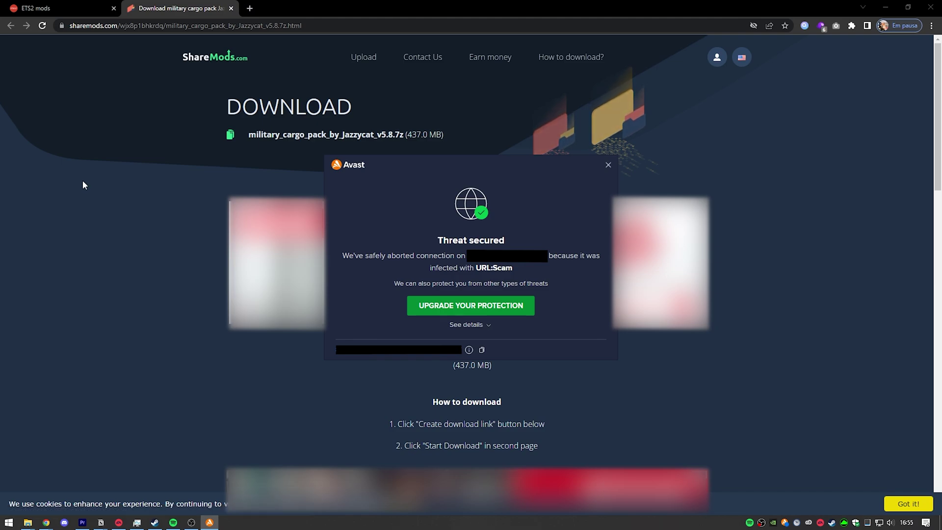
Dismiss the Avast warning and create the ShareMods download link for the 437.0 MB military cargo pack
left_click(607, 165)
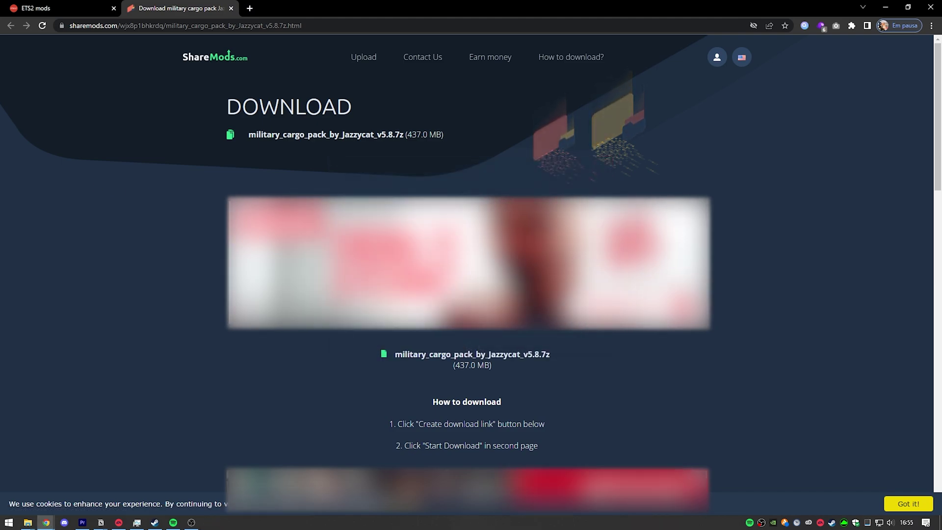
scroll(450, 343, "down", 5)
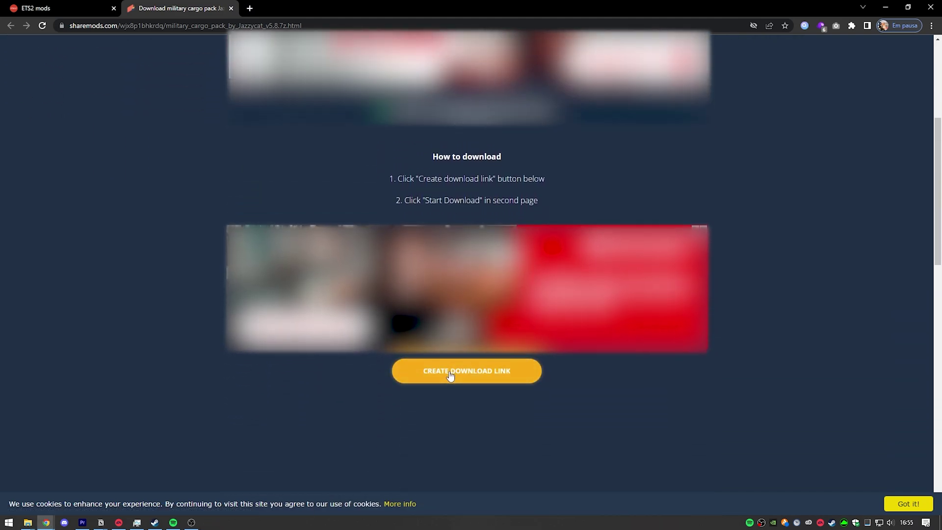
left_click(450, 375)
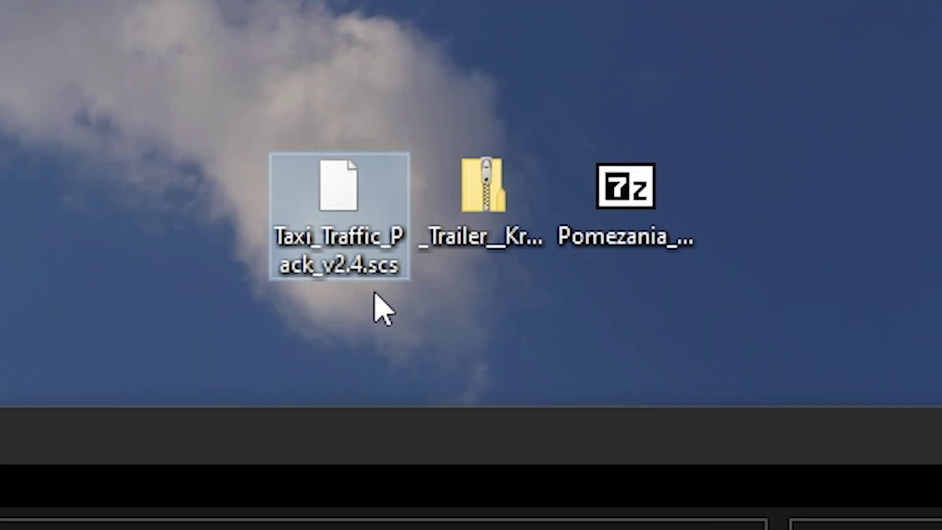
Move Taxi_Traffic_Pack_v2.4.scs from the desktop into the mod folder
left_click_drag(790, 302, 304, 245)
left_click(304, 245)
left_click_drag(342, 206, 304, 368)
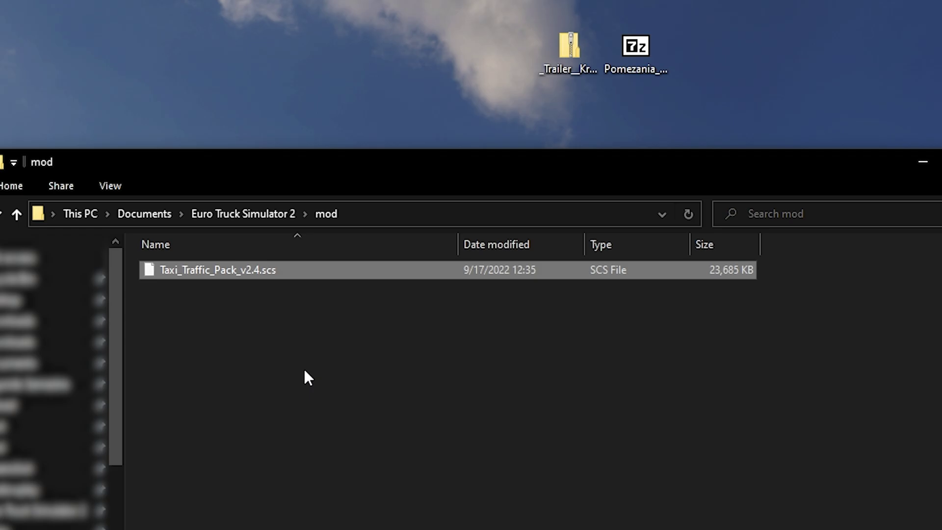
Inspect _Trailer__Krone_Profiliner.zip in 7-Zip, then move the zip itself into the mod folder
left_click(574, 100)
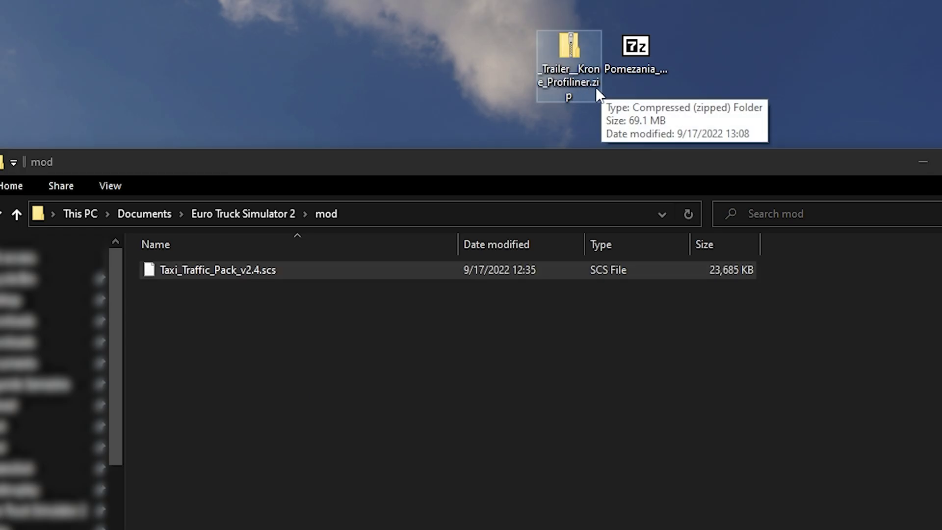
right_click(576, 87)
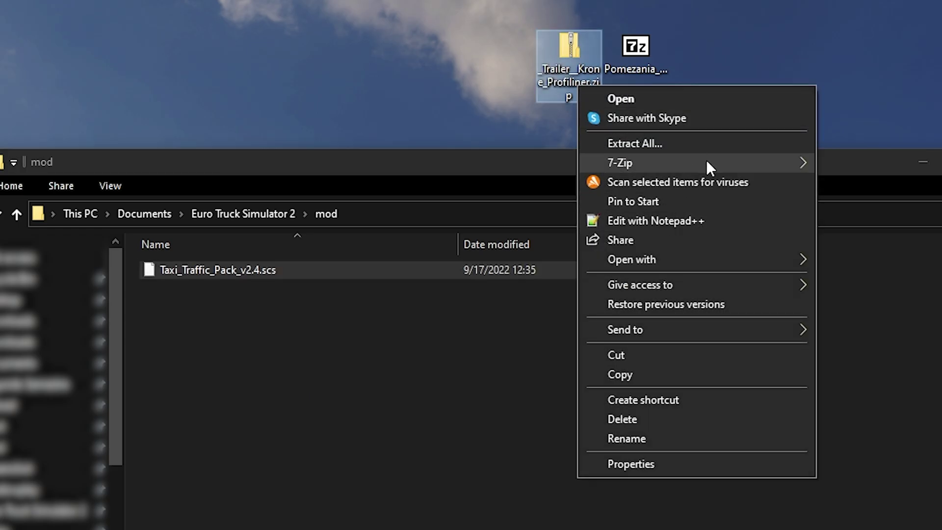
mouse_move(705, 163)
left_click(828, 162)
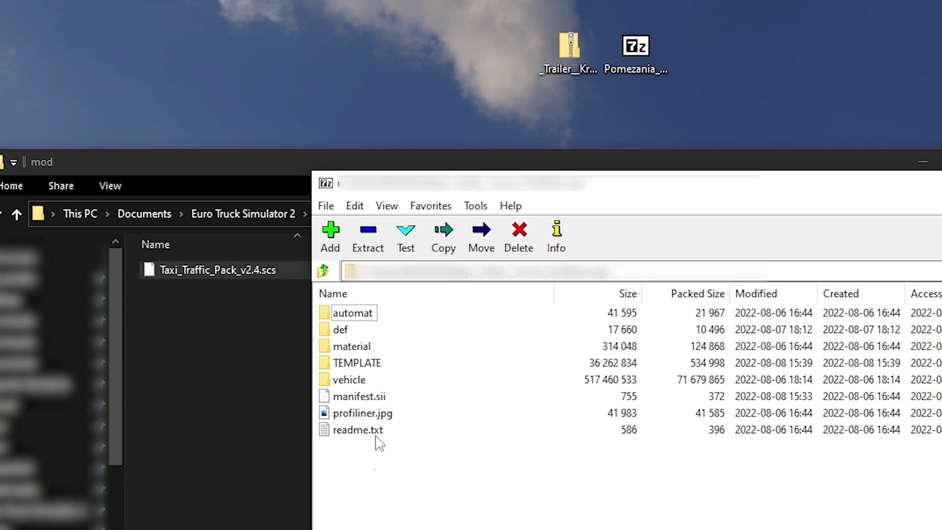
left_click_drag(349, 310, 393, 471)
left_click_drag(349, 327, 350, 469)
key("alt+F4")
left_click(576, 79)
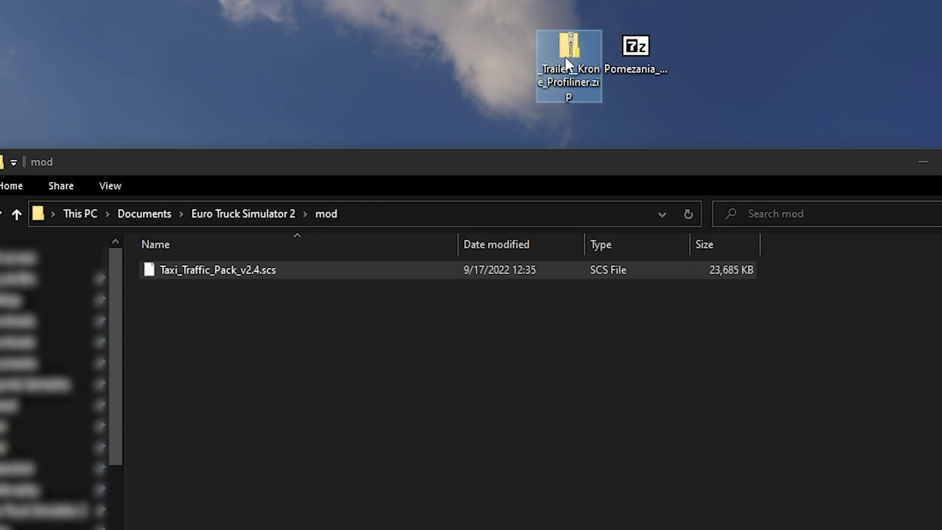
left_click_drag(435, 294, 342, 365)
Extract pomezania.scs from the Pomezania archive into the mod folder
right_click(640, 65)
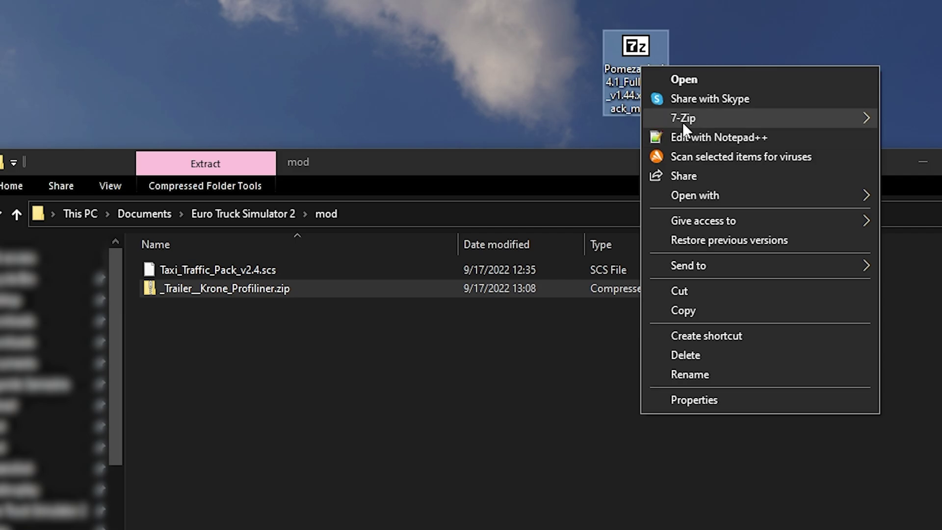
mouse_move(681, 119)
left_click(905, 119)
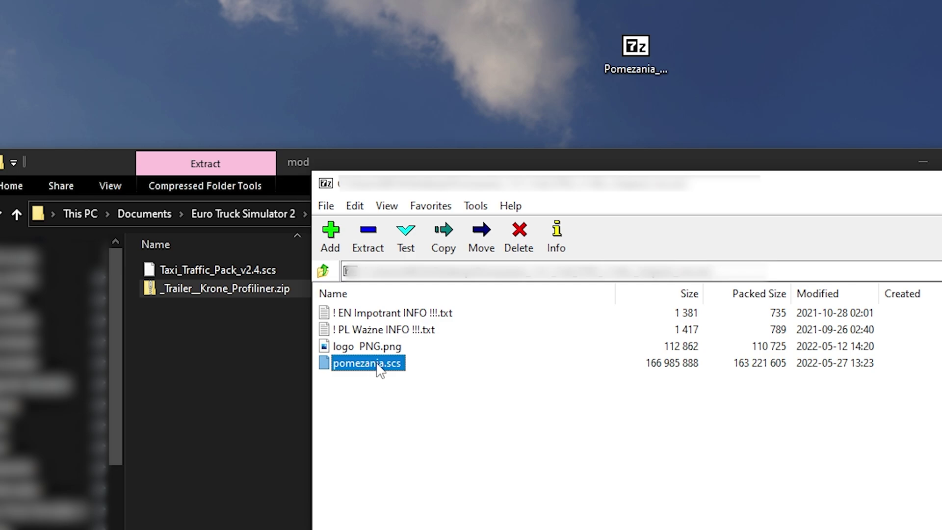
left_click_drag(237, 382, 231, 384)
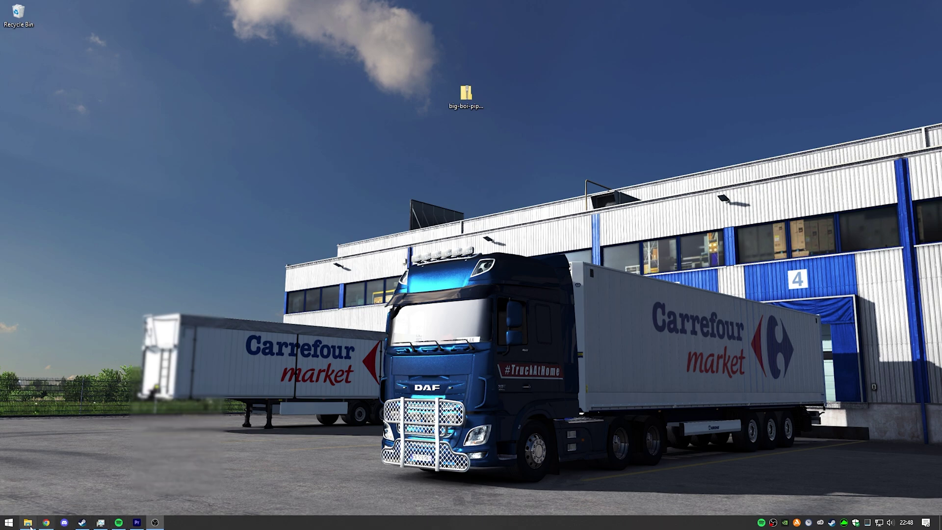
Cancel the password-protected extraction of big-boi-pipe-trailer_2.zip and drop the zip into the mod folder unextracted
left_click(29, 524)
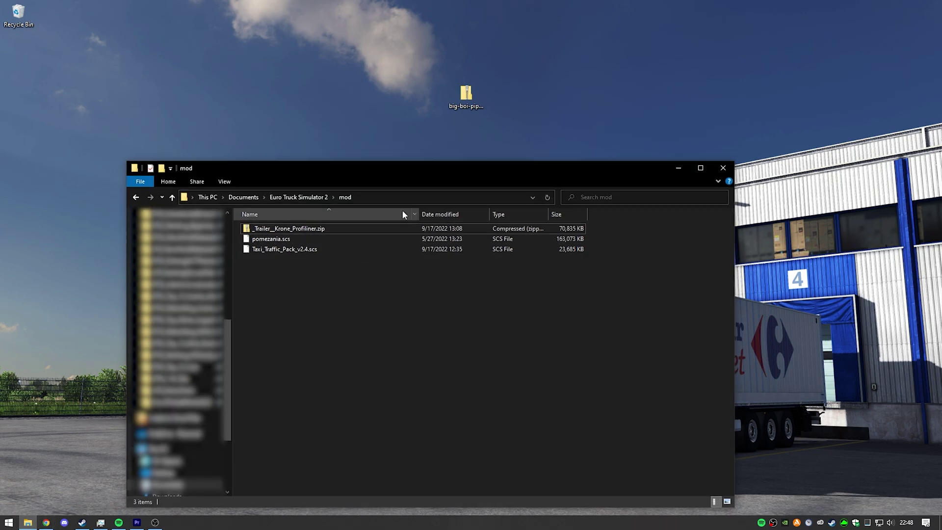
right_click(469, 108)
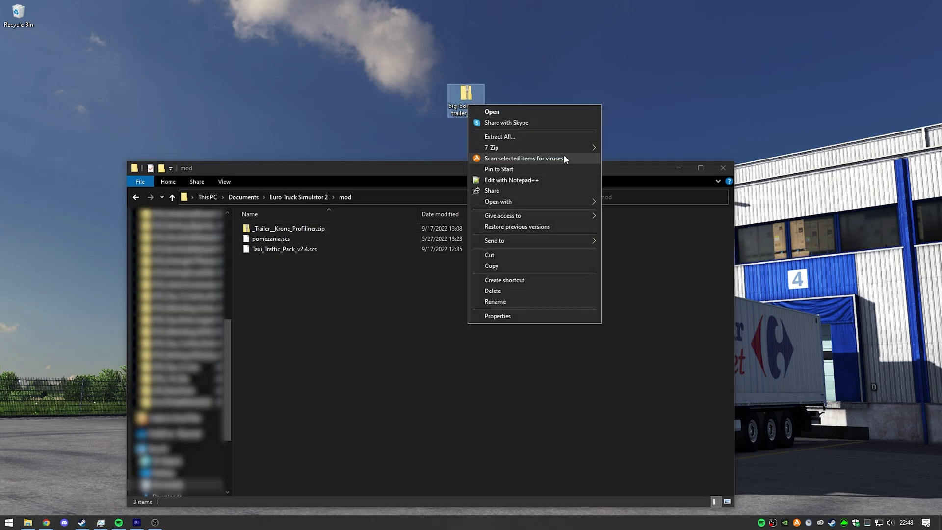
mouse_move(567, 147)
left_click(625, 150)
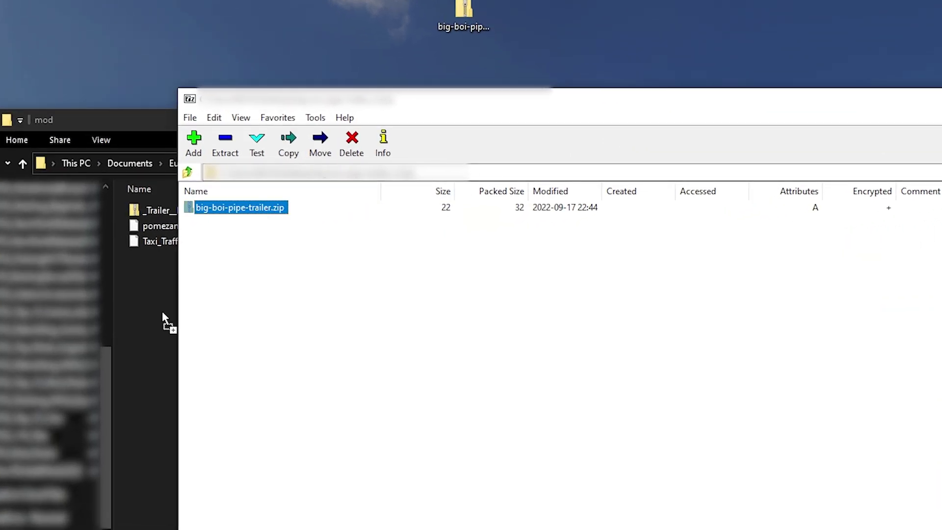
left_click_drag(162, 312, 155, 317)
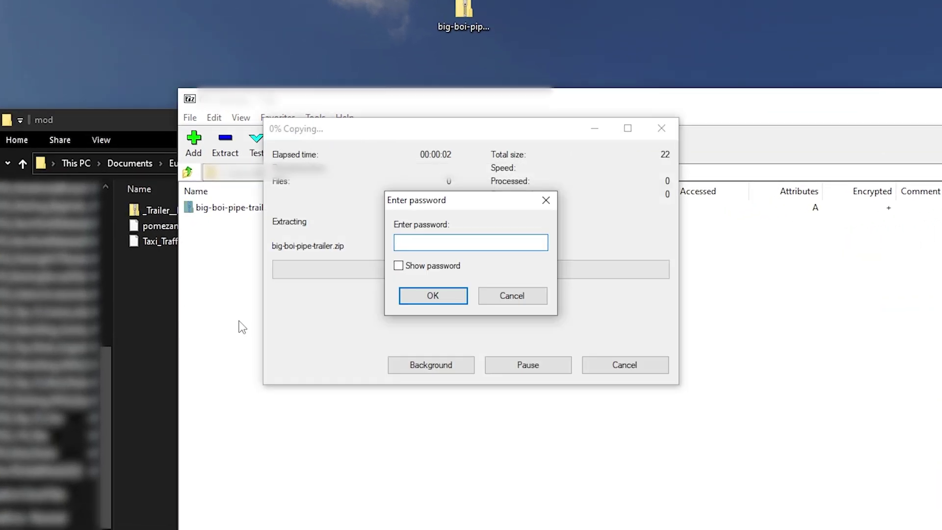
left_click(488, 301)
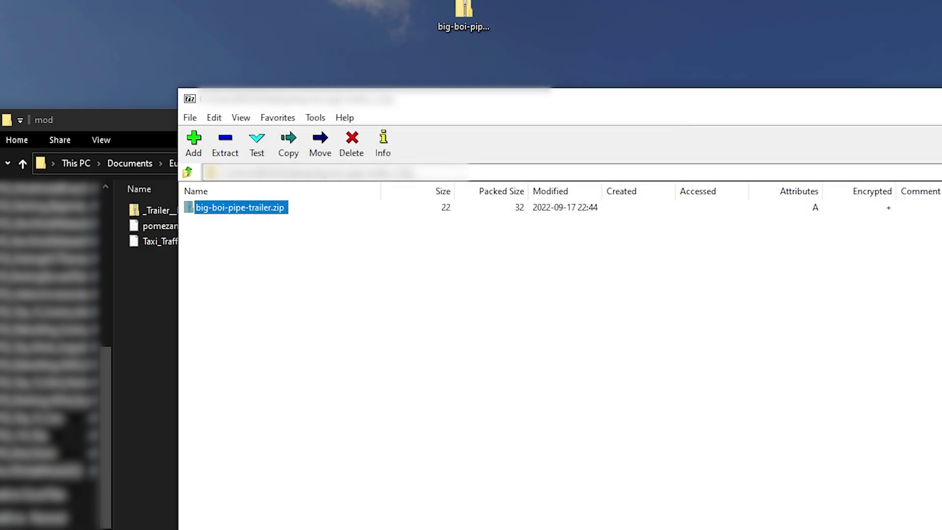
key("alt+F4")
left_click(464, 19)
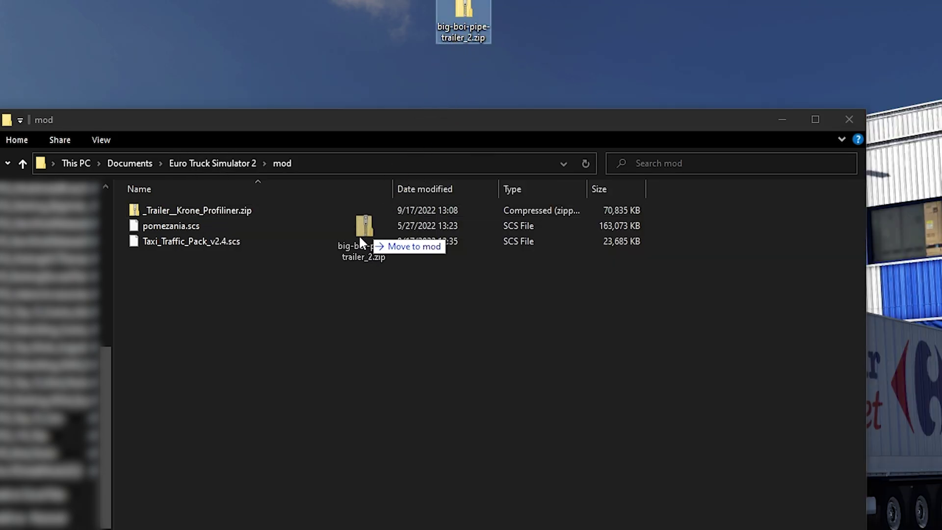
left_click_drag(269, 308, 269, 309)
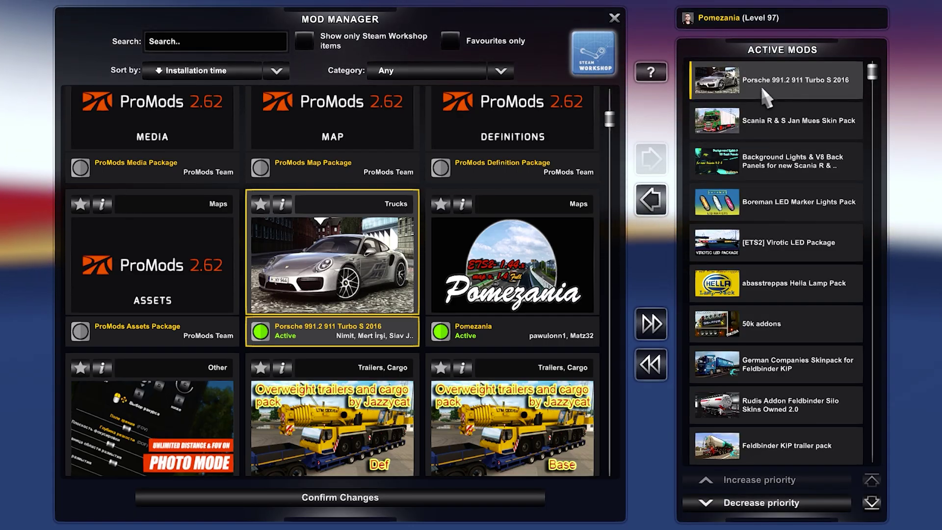
Remove Porsche 991.2 911 Turbo S 2016 from Active Mods, then browse the mod grid
double_click(358, 246)
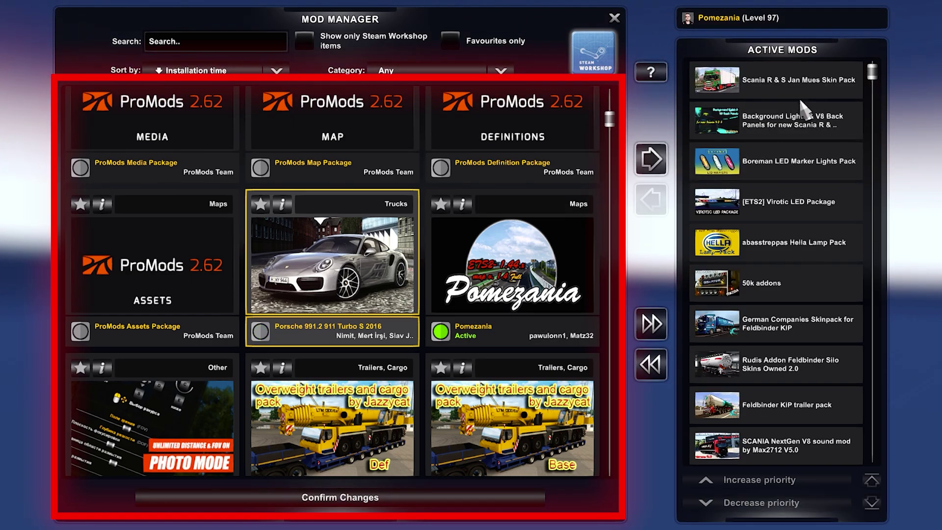
scroll(442, 399, "down", 1)
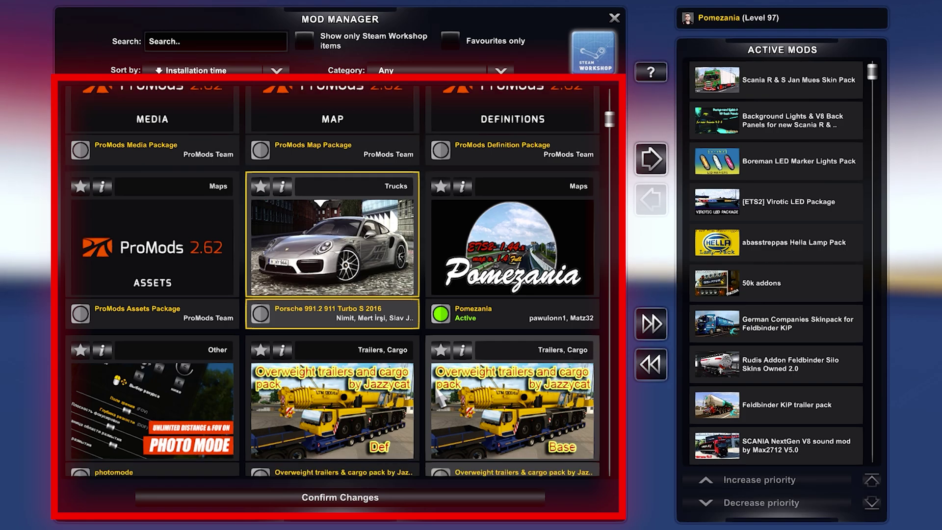
scroll(442, 399, "down", 10)
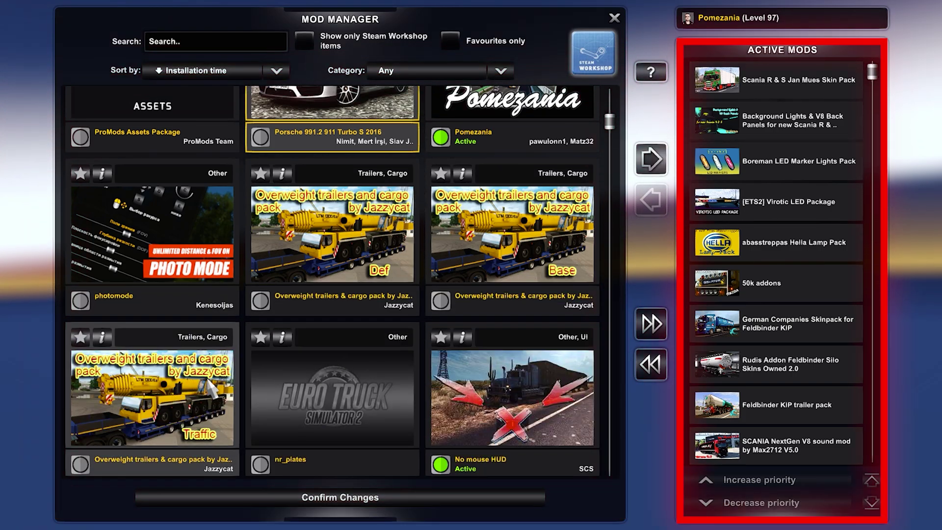
scroll(207, 375, "down", 4)
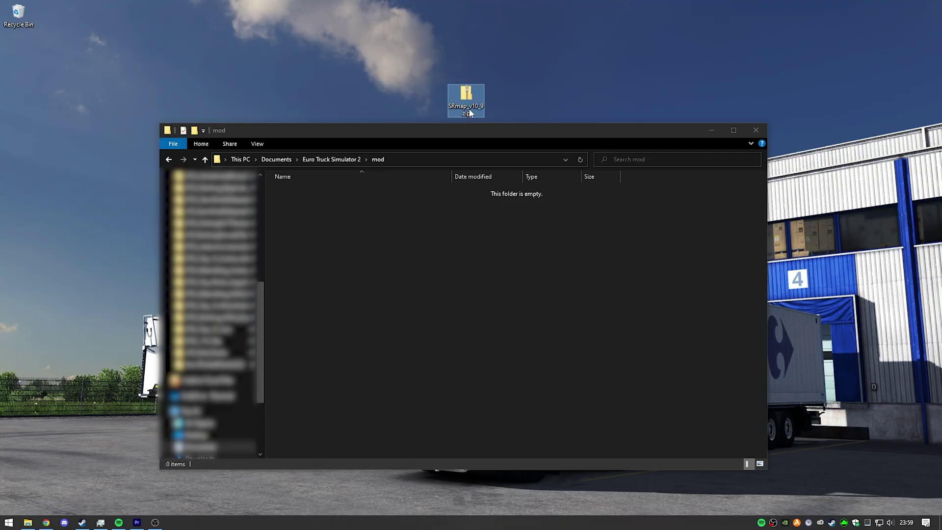
Copy the three SRmap .scs files from SRmap_v10_9.zip into the mod folder
double_click(469, 107)
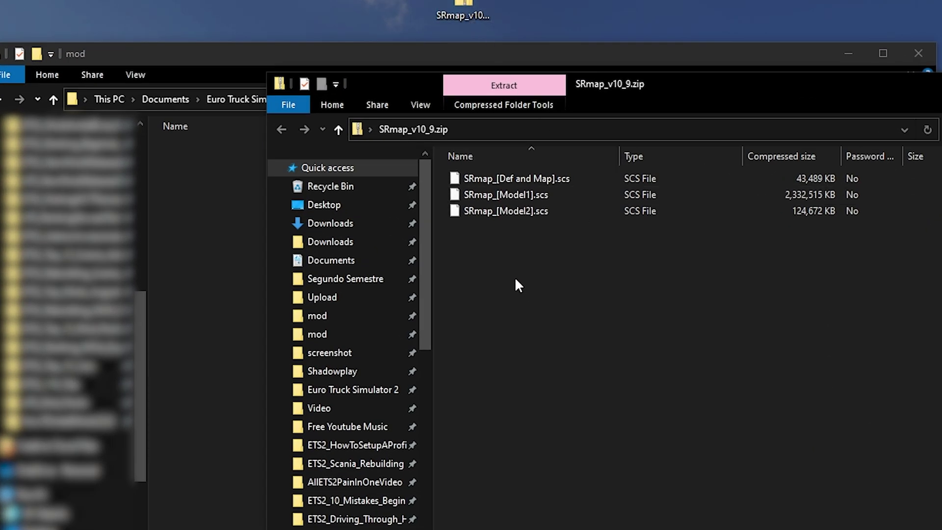
left_click_drag(515, 279, 213, 198)
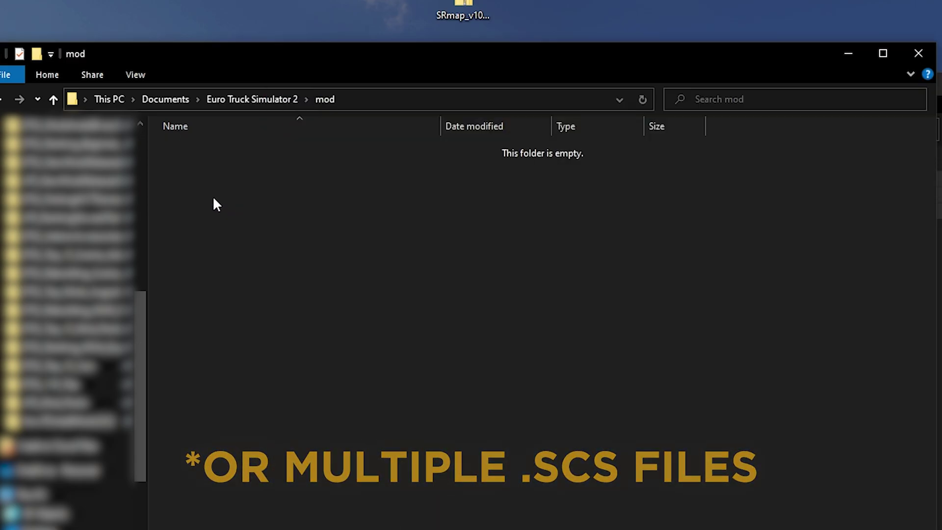
left_click_drag(86, 55, 475, 134)
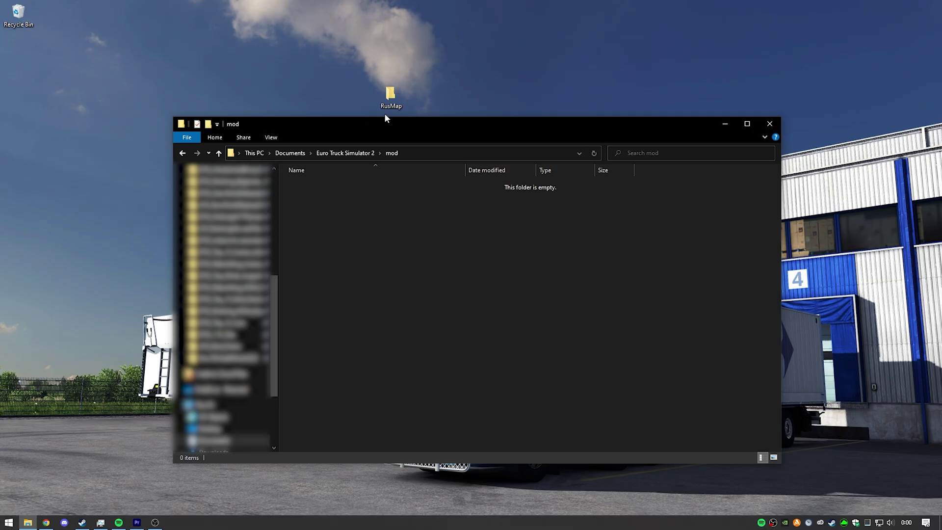
Extract all five RusMap .7z parts with 7-Zip into a RusMap_2.44 folder
left_click(392, 106)
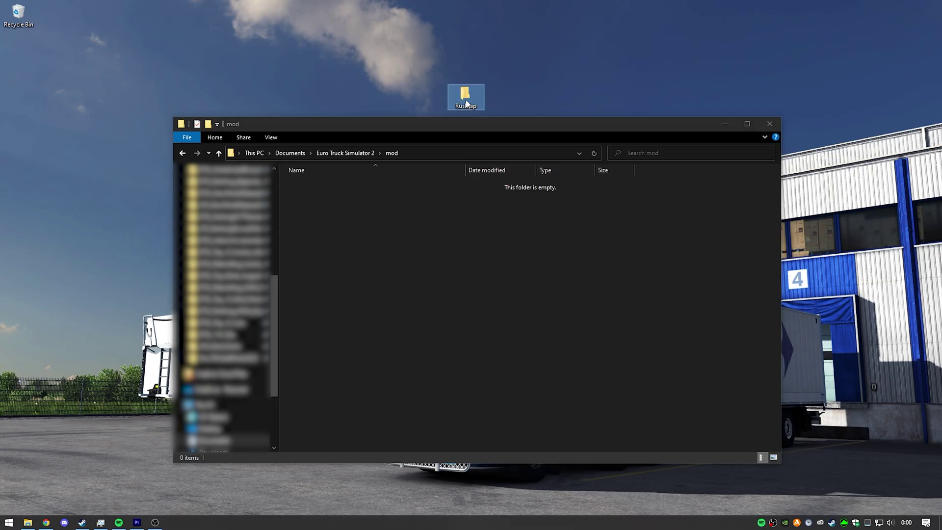
double_click(466, 103)
left_click_drag(417, 128, 544, 158)
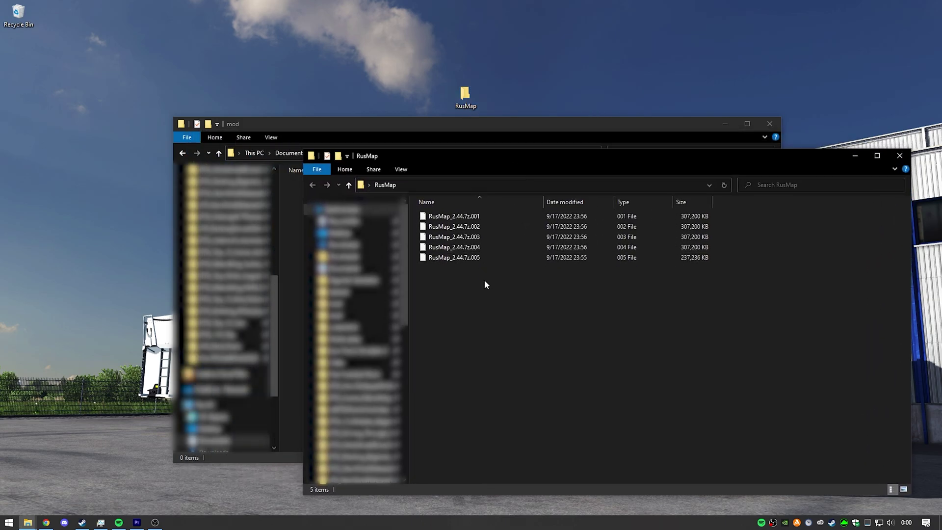
left_click_drag(484, 281, 470, 217)
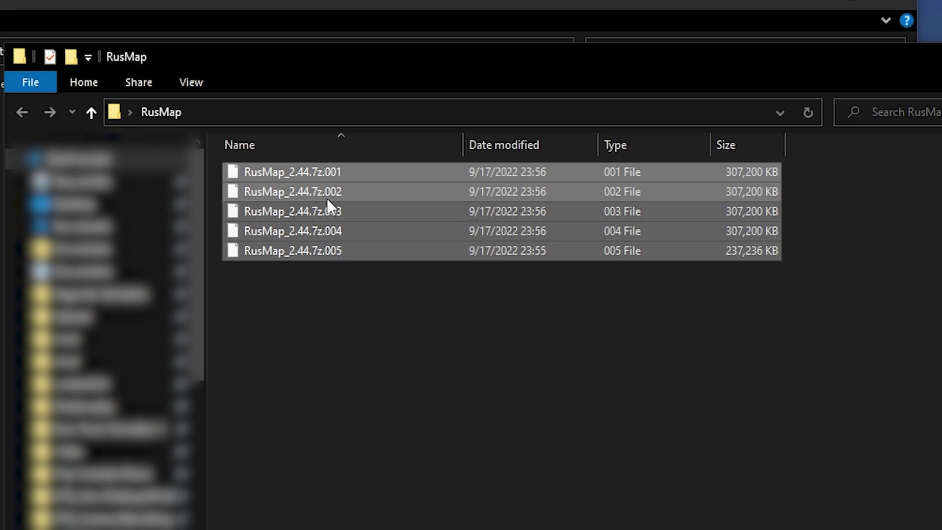
right_click(471, 232)
mouse_move(407, 212)
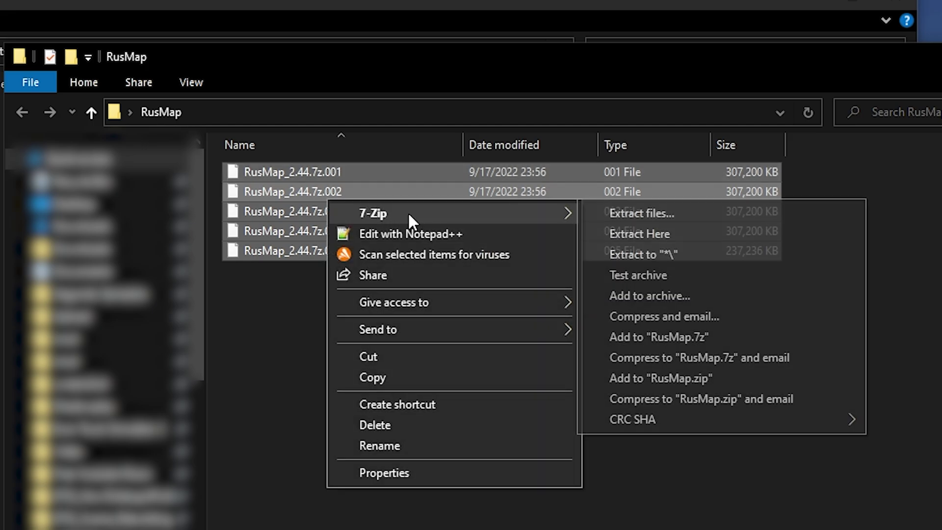
left_click(670, 255)
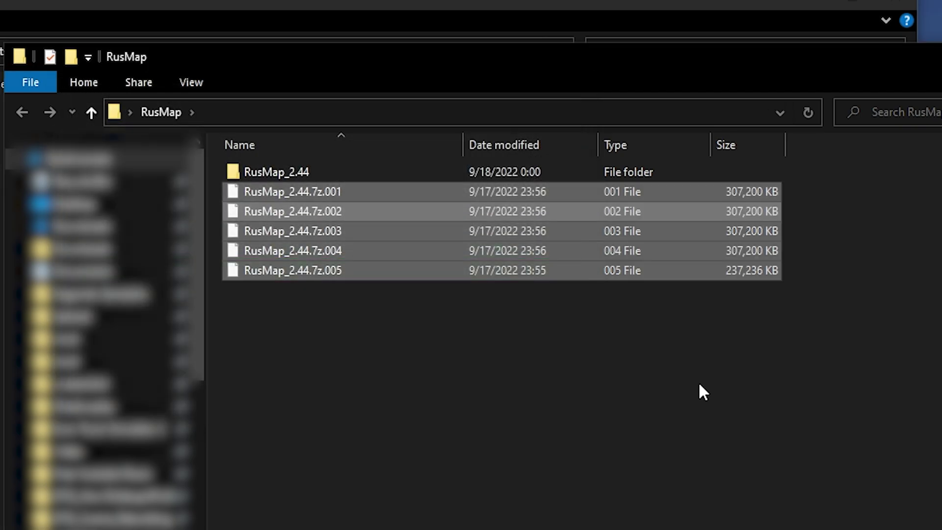
Move all four .scs map files from the RusMap_2.44 folder into the mod folder
double_click(299, 174)
left_click_drag(384, 350, 311, 119)
left_click_drag(395, 120, 461, 130)
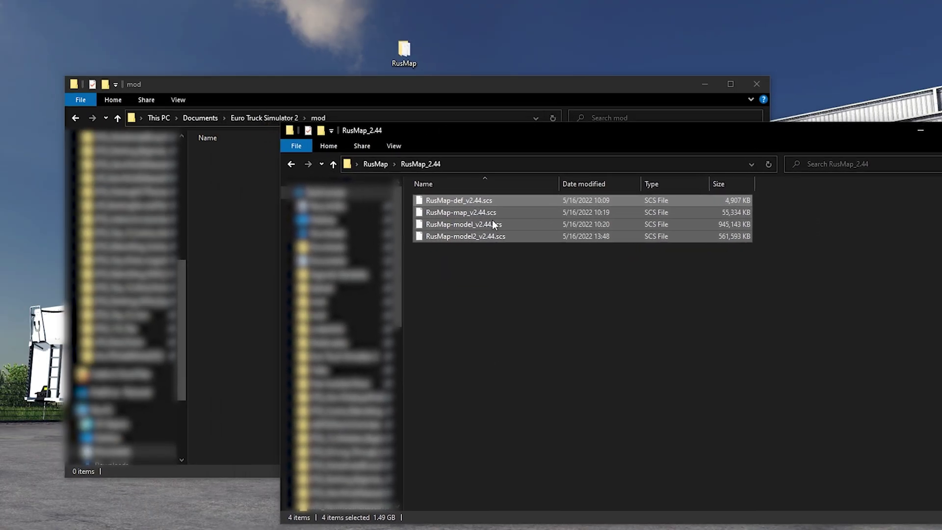
left_click_drag(232, 217, 233, 217)
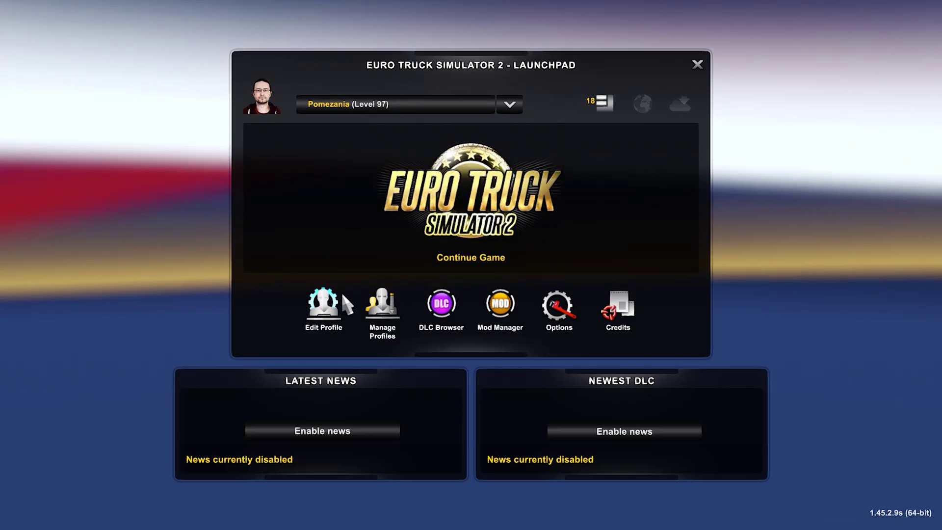
From Manage Profiles on the launchpad, choose New Profile in the Profile Manager
left_click(368, 307)
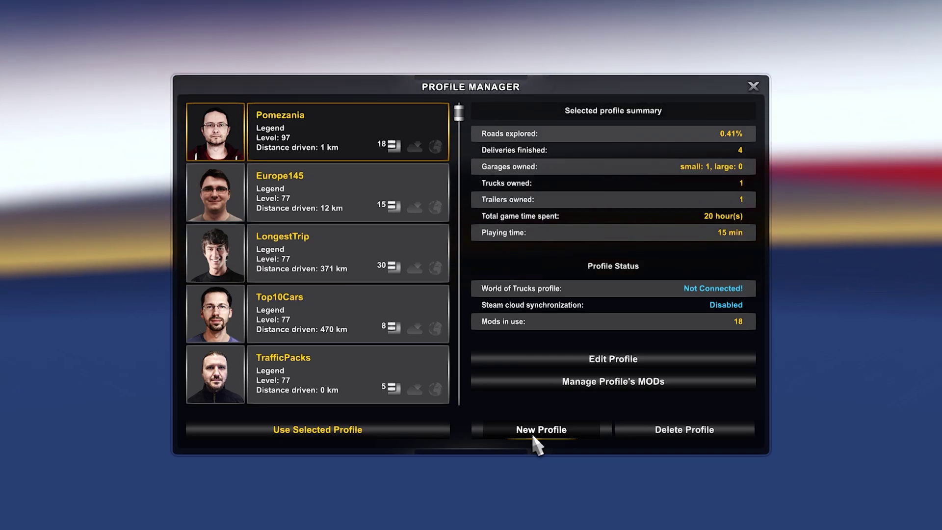
left_click(534, 436)
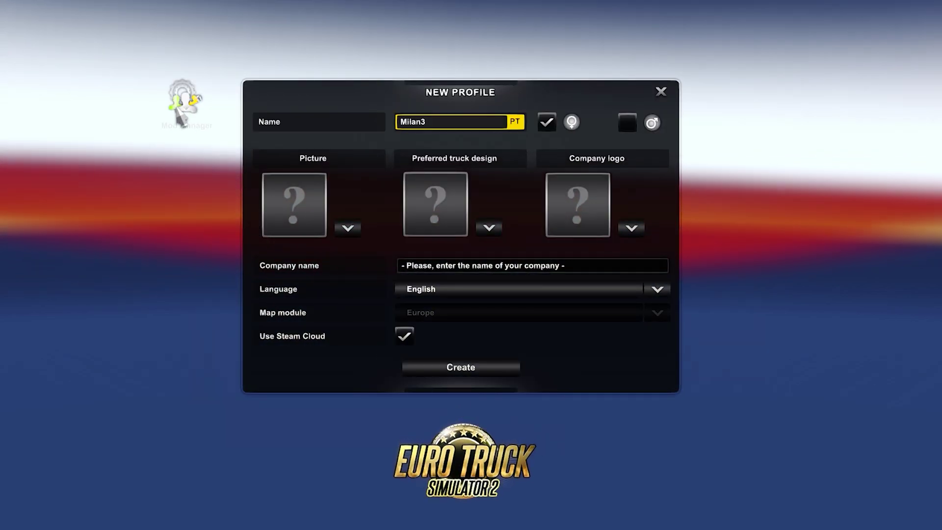
Activate the RusMap-model2, RusMap-model, RusMap-def and RusMap Map v2.44 mods for the new profile
left_click(173, 92)
double_click(152, 328)
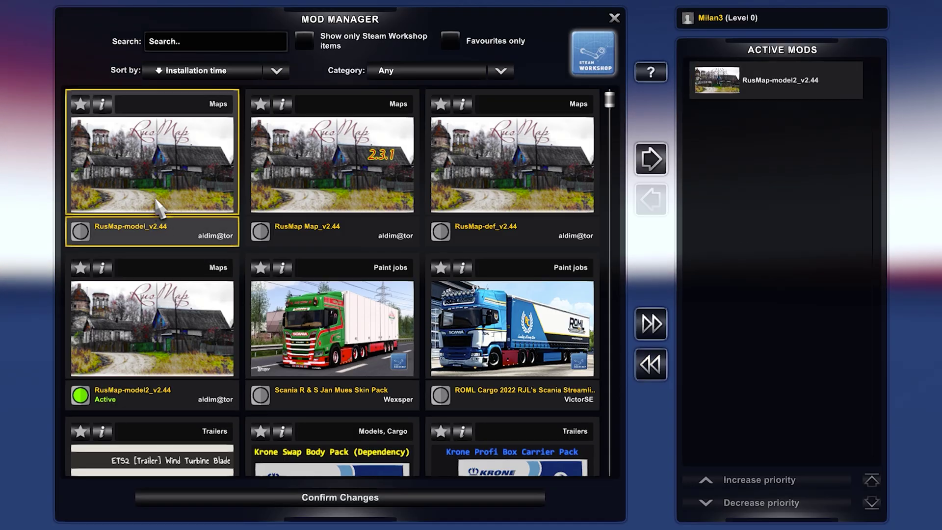
double_click(152, 167)
double_click(512, 166)
double_click(357, 179)
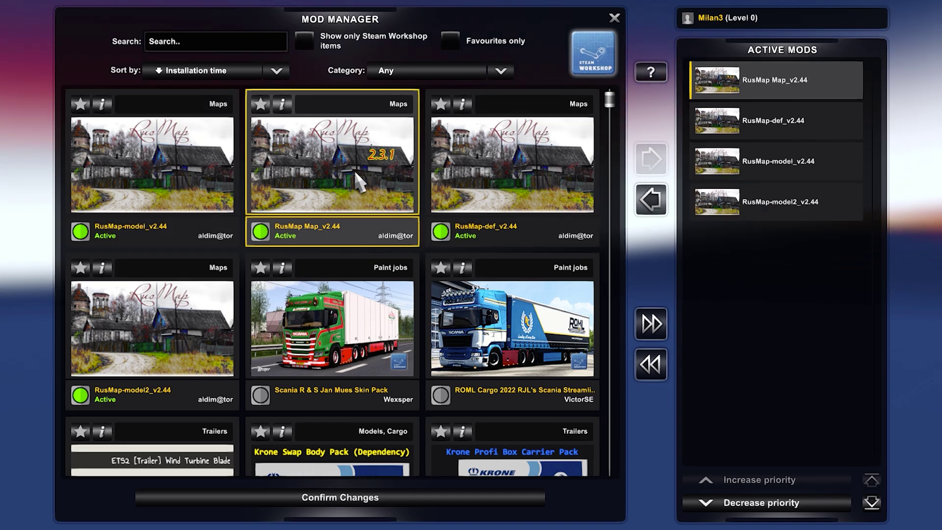
left_click(352, 498)
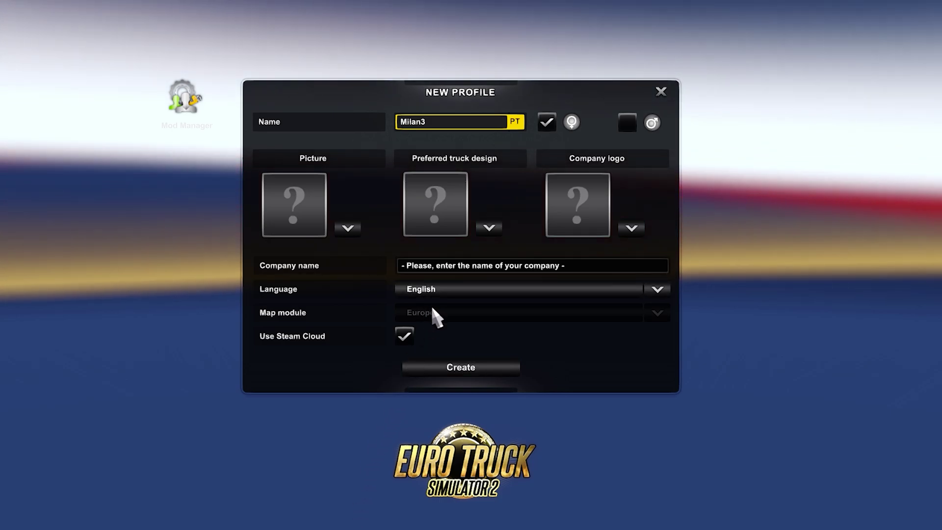
Rename the new profile to RusMap and turn off Steam Cloud
key("ctrl+a")
type("RusMap")
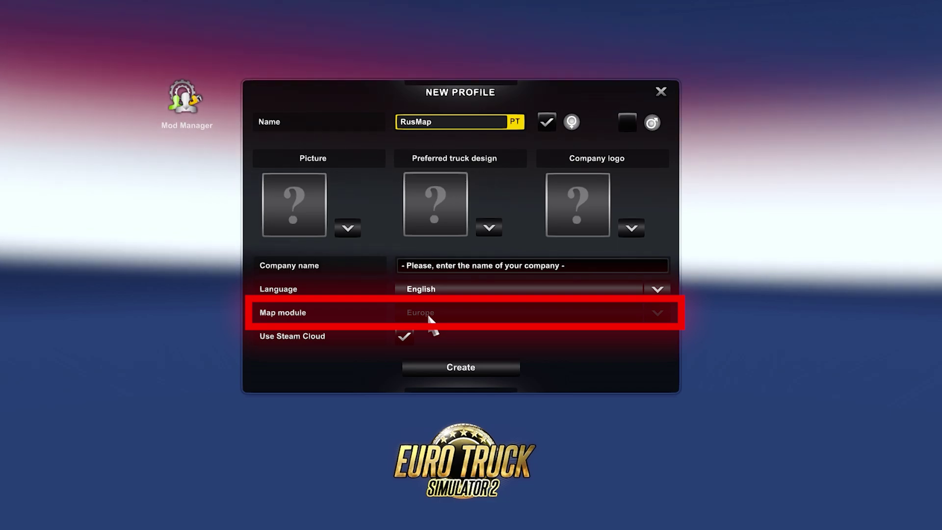
left_click(410, 333)
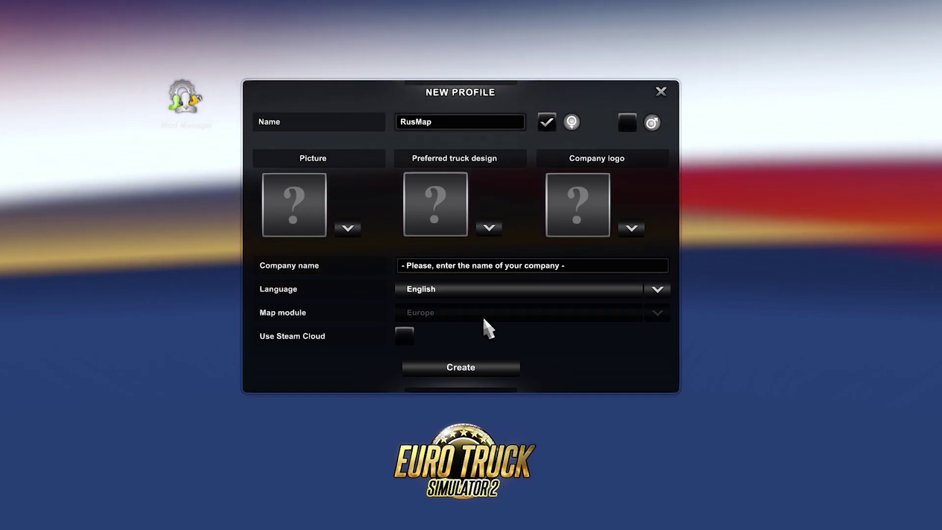
Also activate the Pomezania map mod, keep the map module on Europe, and turn Steam Cloud off
left_click(186, 105)
double_click(182, 125)
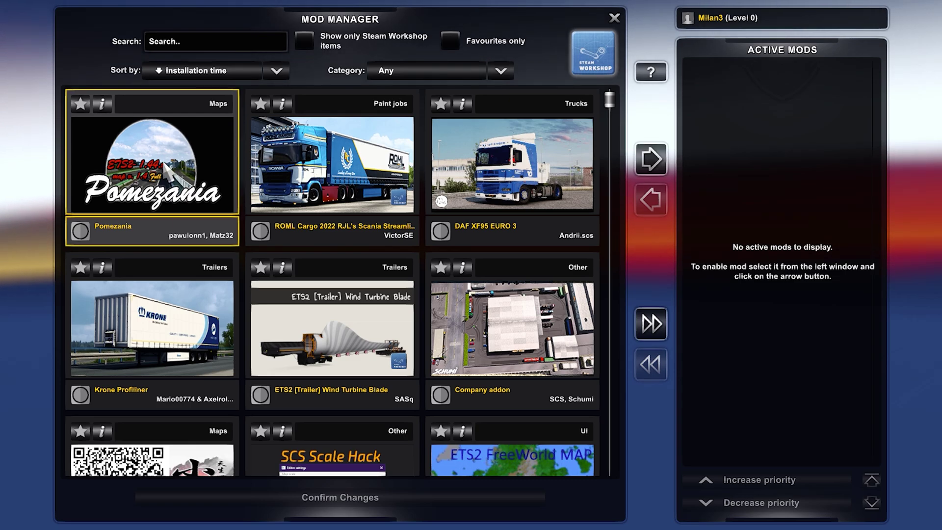
left_click(305, 498)
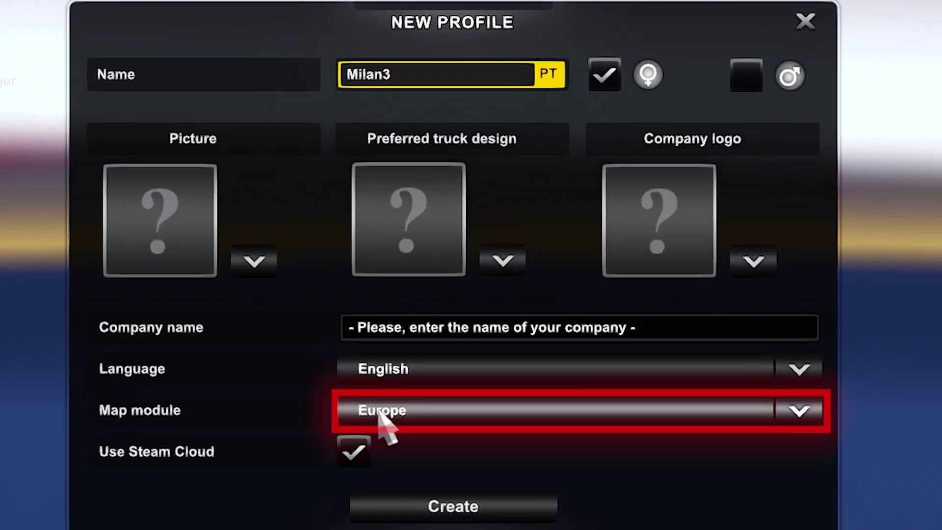
left_click(379, 414)
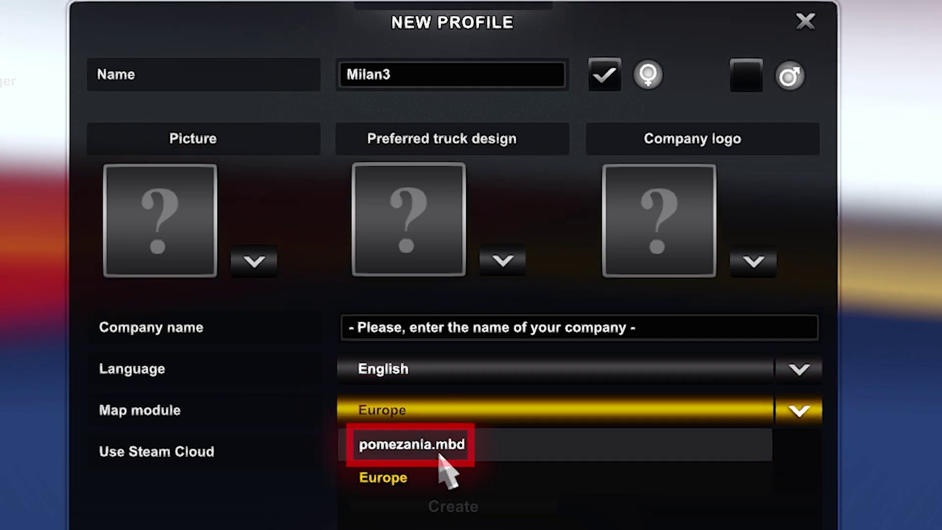
left_click(444, 416)
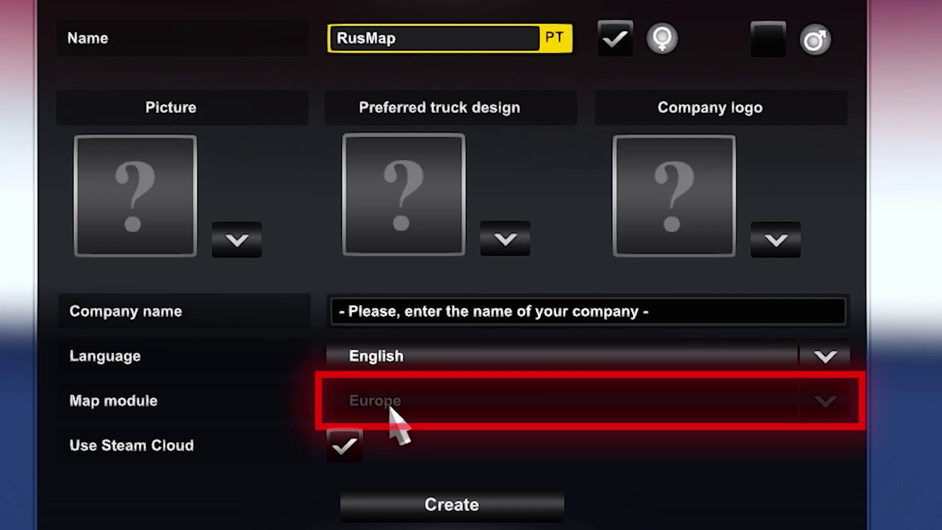
left_click(356, 441)
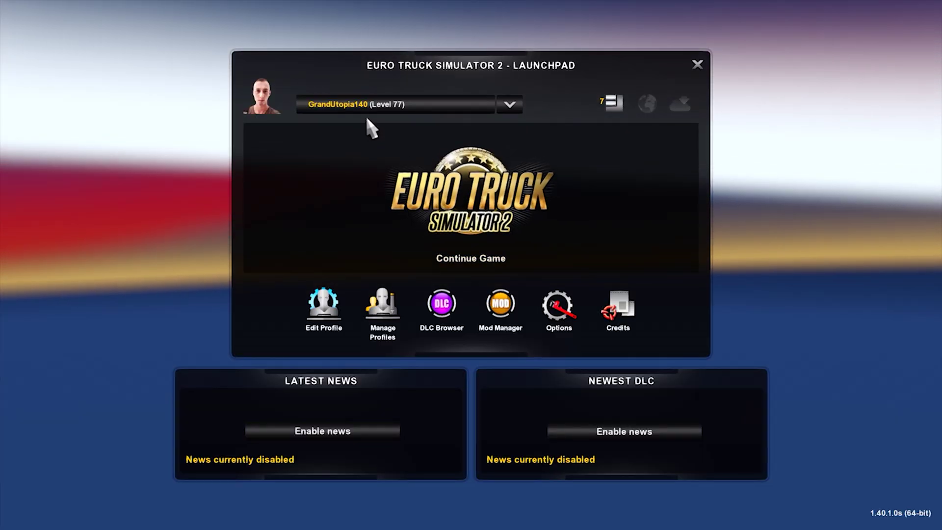
Enable the [BASE] Truck physics for ETS 2 mod, confirm the changes and continue the game
left_click(499, 314)
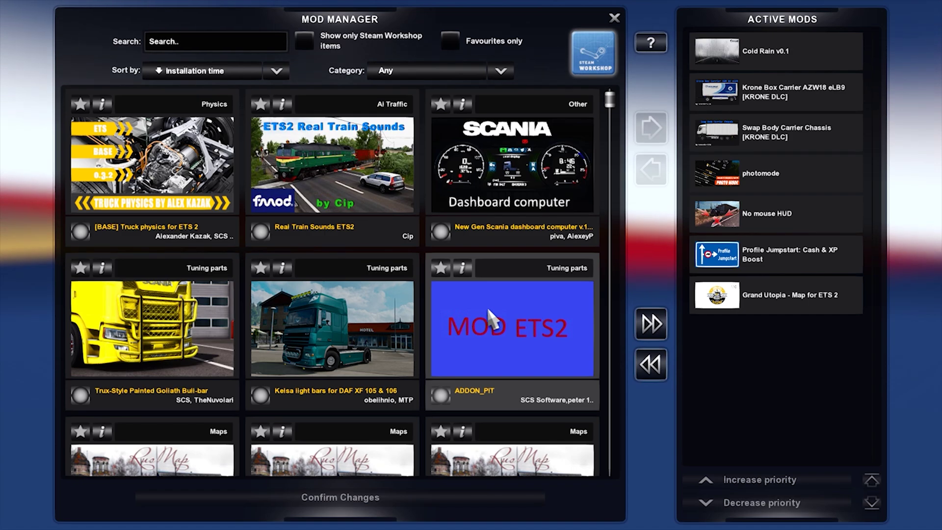
double_click(173, 198)
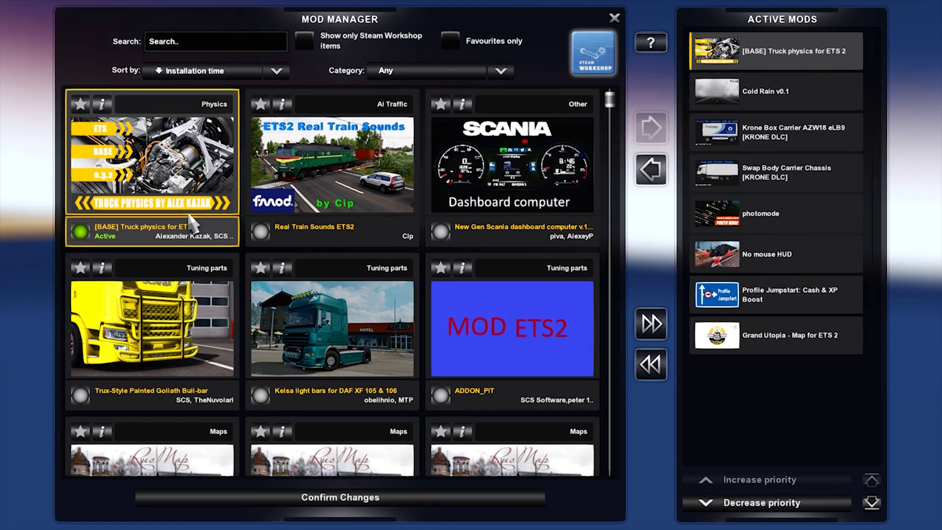
left_click(419, 494)
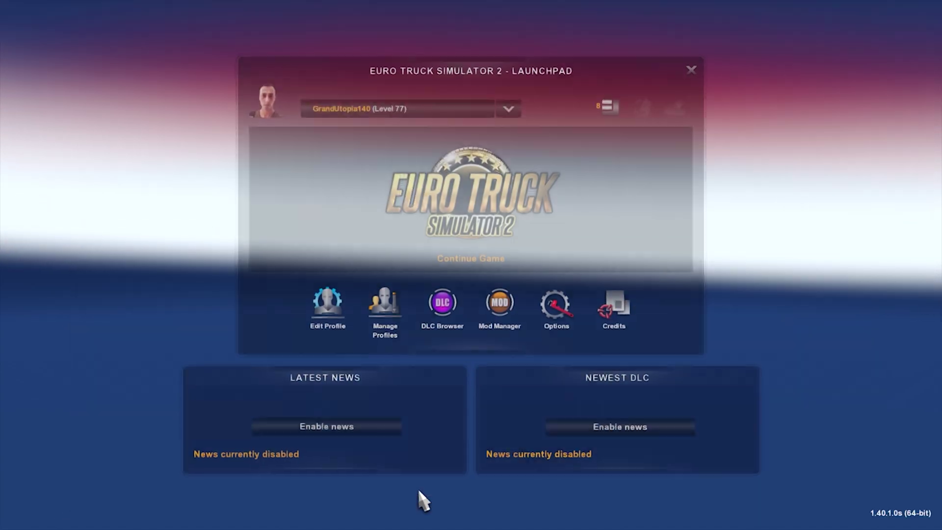
left_click(416, 274)
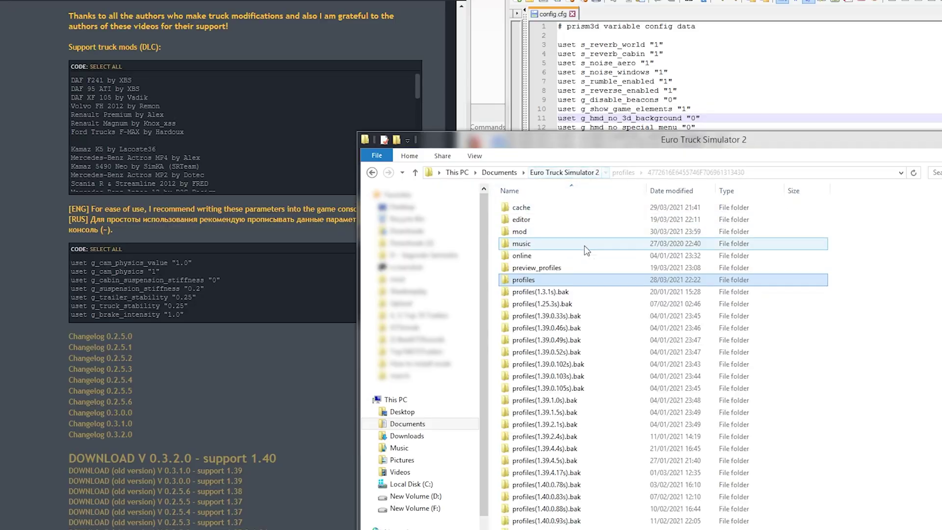
In the profiles folder, sort by date modified and open the newest profile folder
left_click(549, 280)
double_click(554, 285)
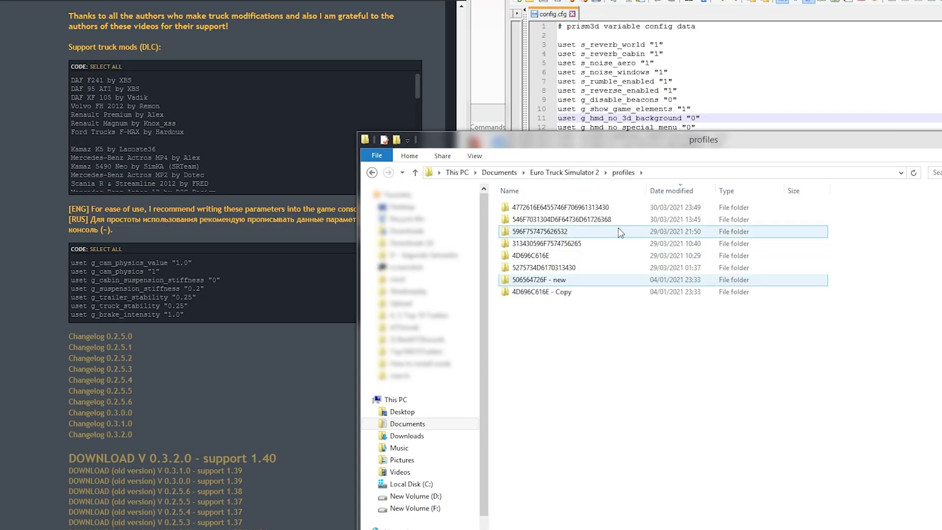
left_click(682, 196)
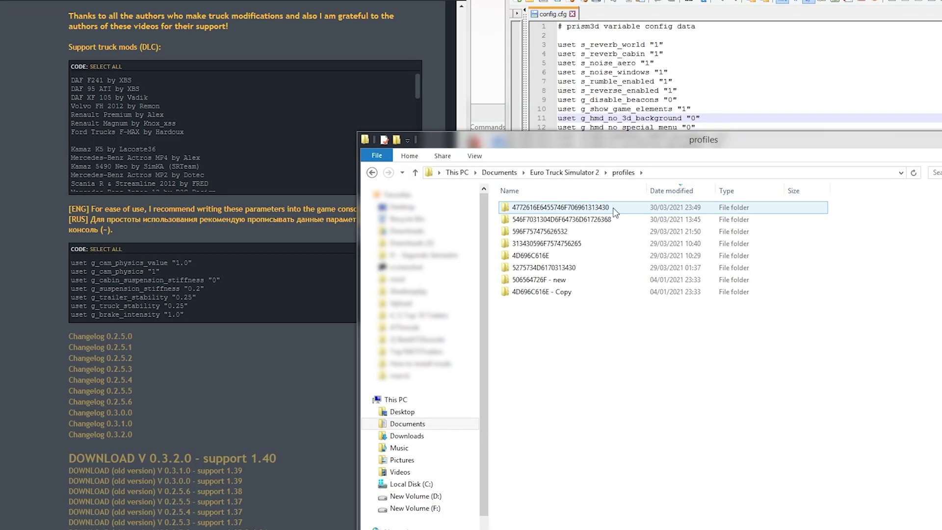
double_click(455, 154)
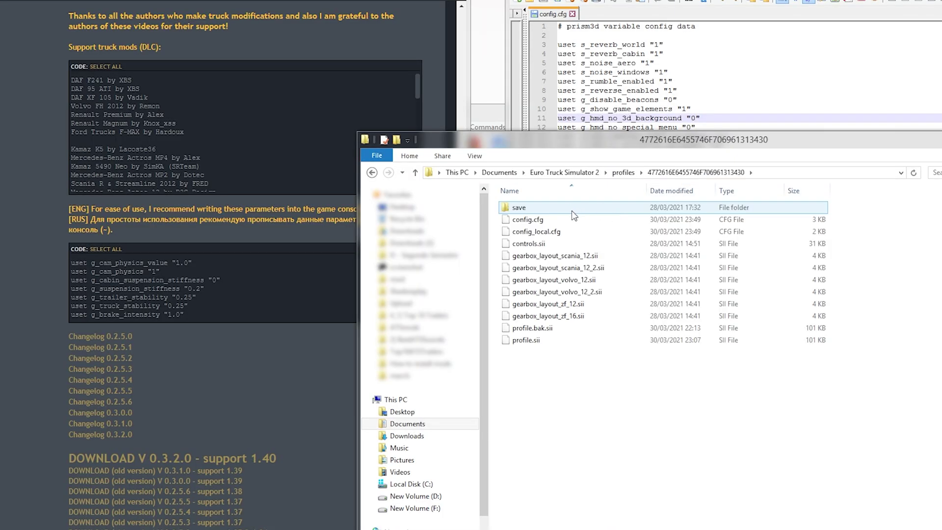
Open config.cfg and config_local.cfg with Notepad++
right_click(549, 221)
left_click(576, 289)
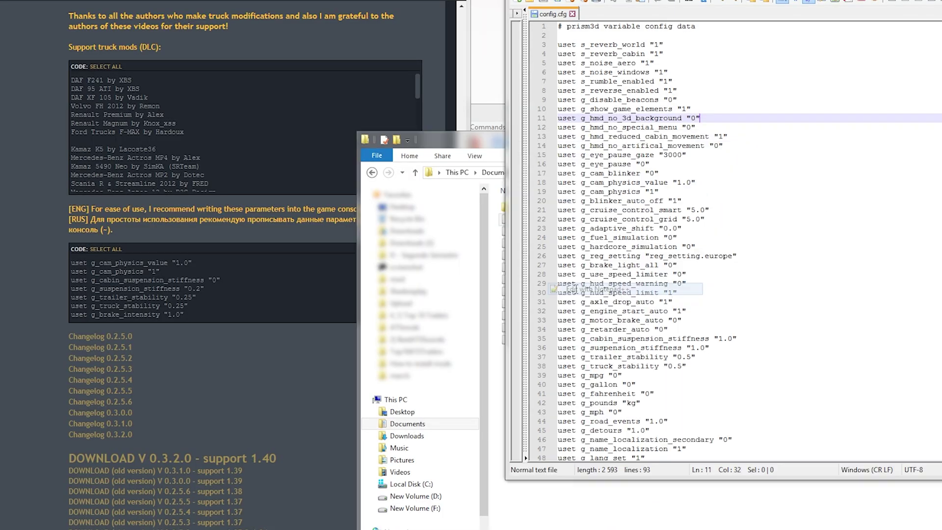
left_click(500, 253)
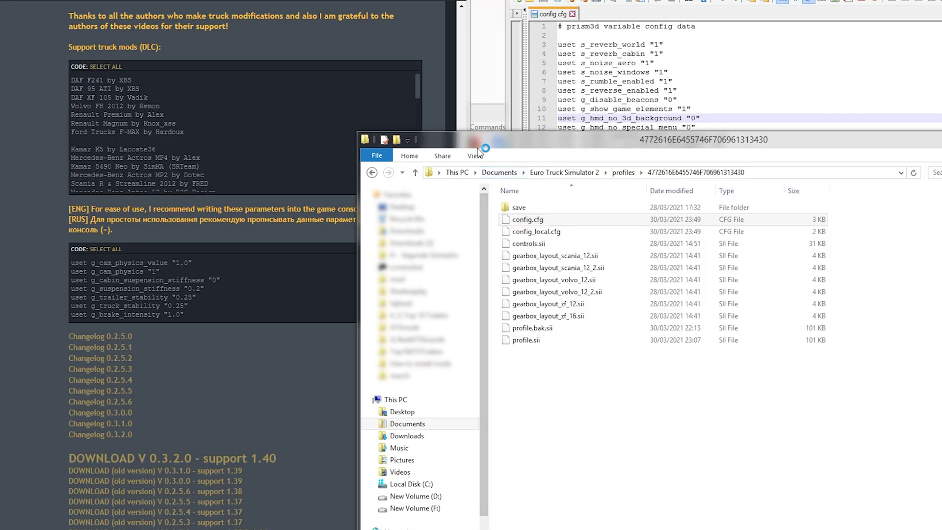
right_click(541, 232)
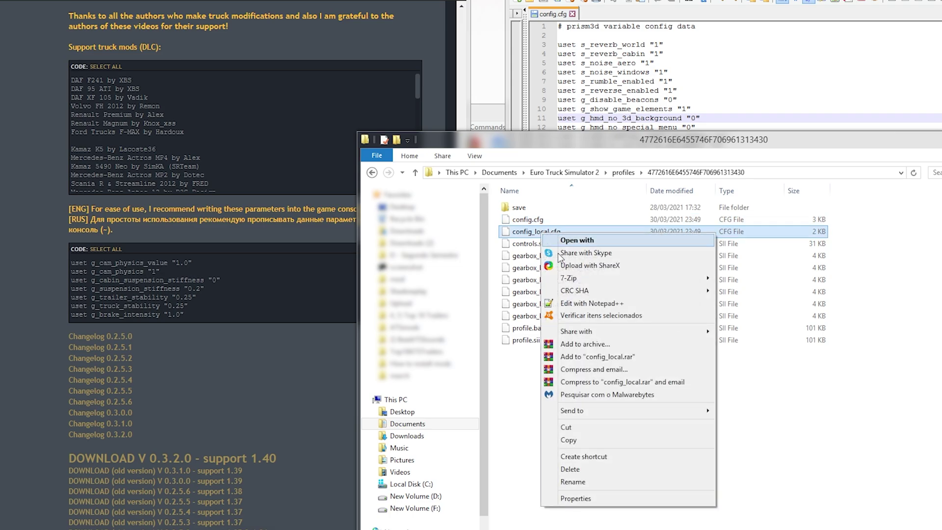
left_click(572, 304)
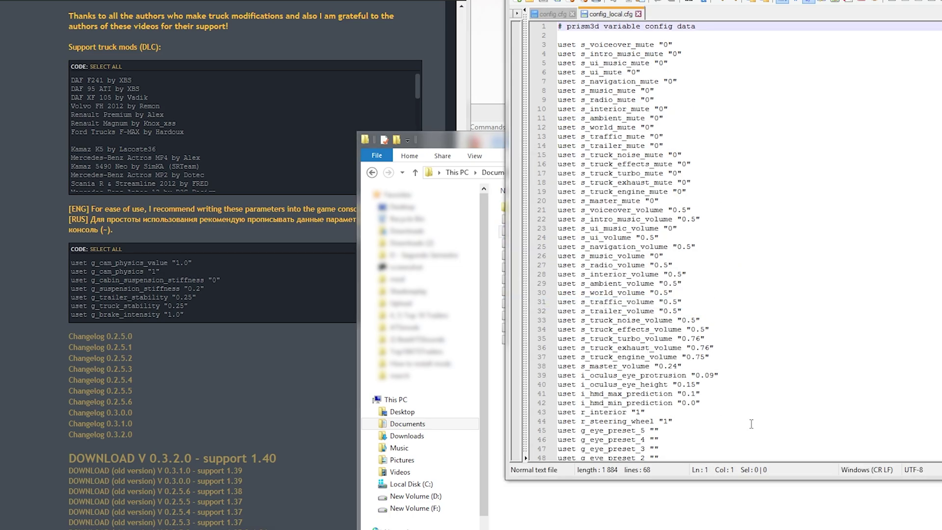
Check the master volume line in config_local.cfg, then delete the last digit of config.cfg's line-36 suspension stiffness value
left_click(913, 365)
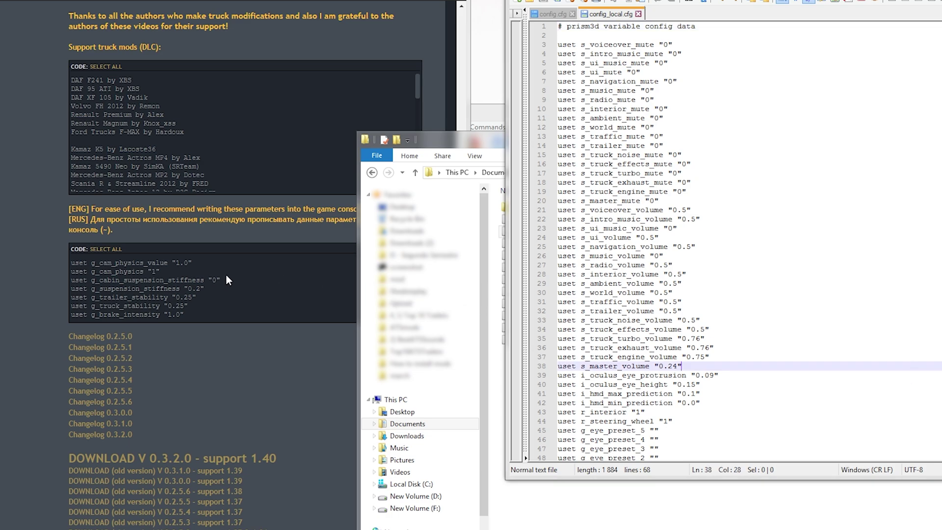
left_click(549, 16)
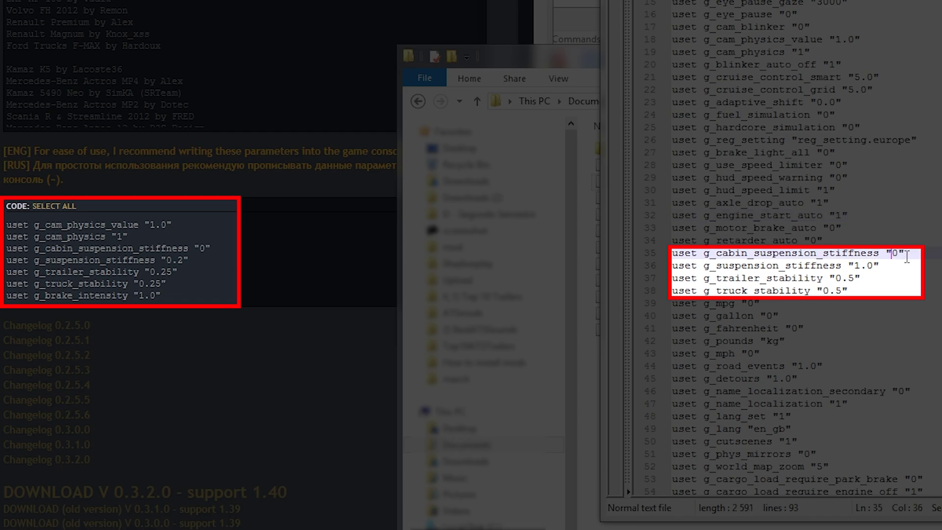
left_click(866, 268)
key("Delete")
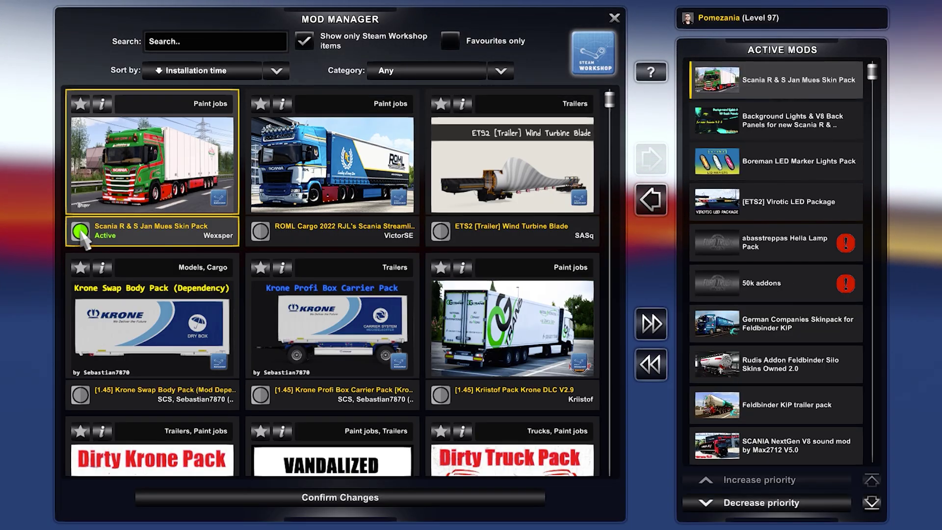
double_click(311, 234)
double_click(465, 236)
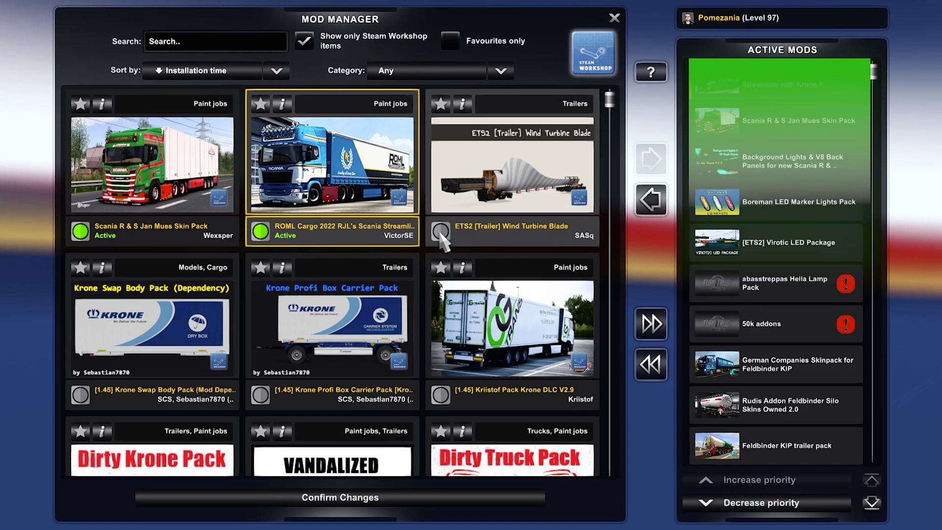
double_click(462, 229)
double_click(331, 231)
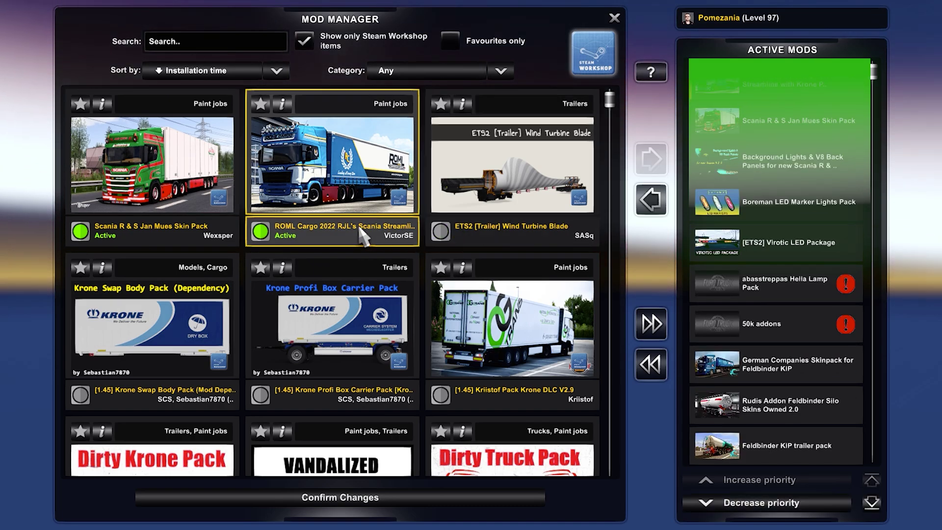